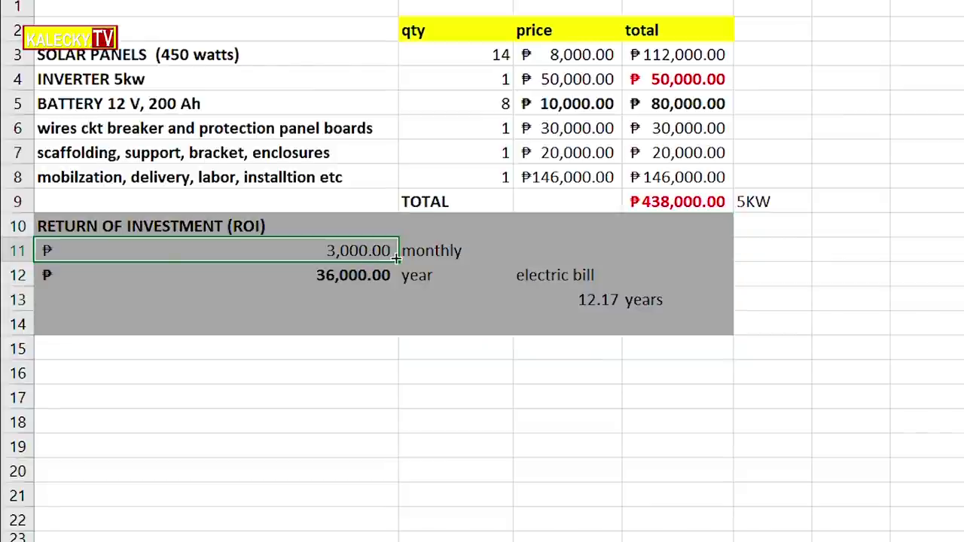
Set the monthly electric bill in A11 to 6000 and check the resulting payback years
click(441, 249)
key(Left)
text(6000)
key(Return)
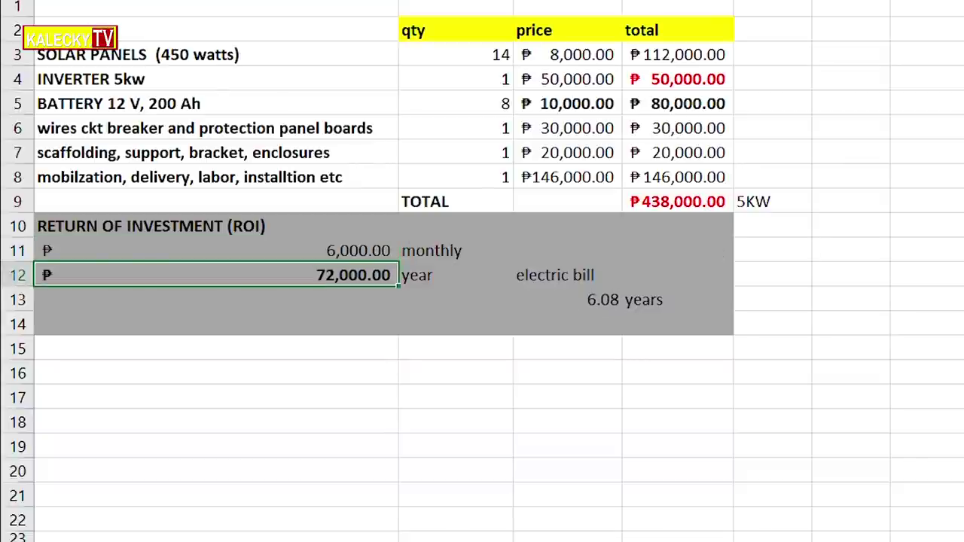
click(215, 250)
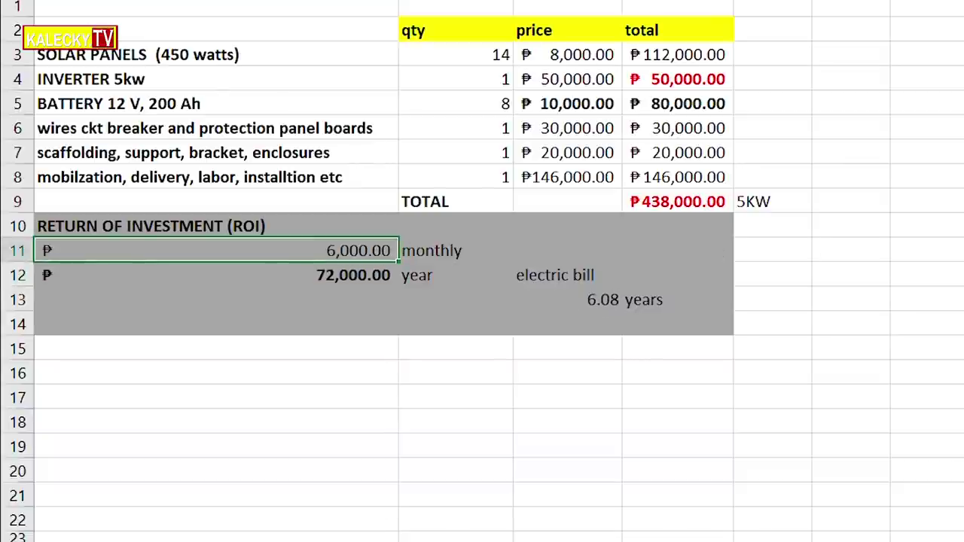
click(577, 287)
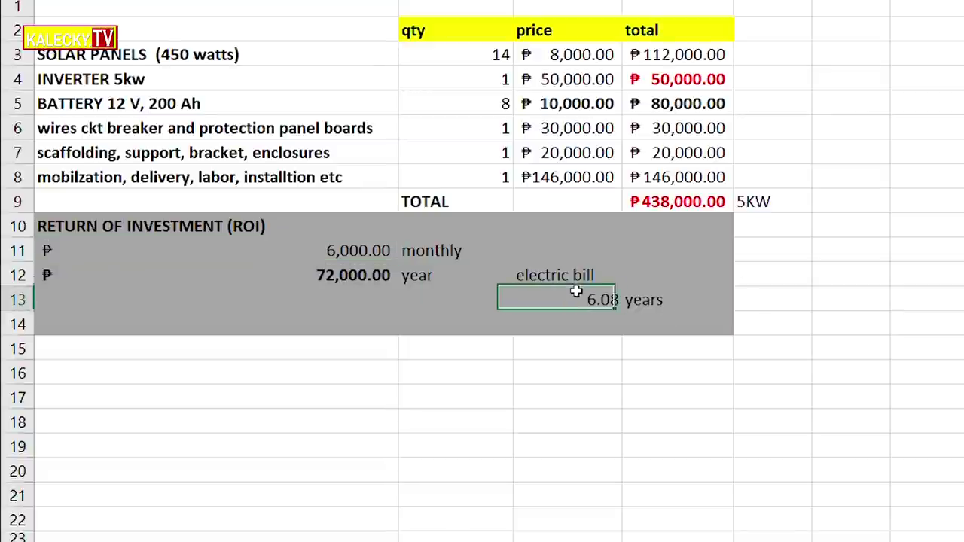
Try a monthly electric bill of 10000 in A11 for the ROI calculation
click(377, 254)
text(10,00)
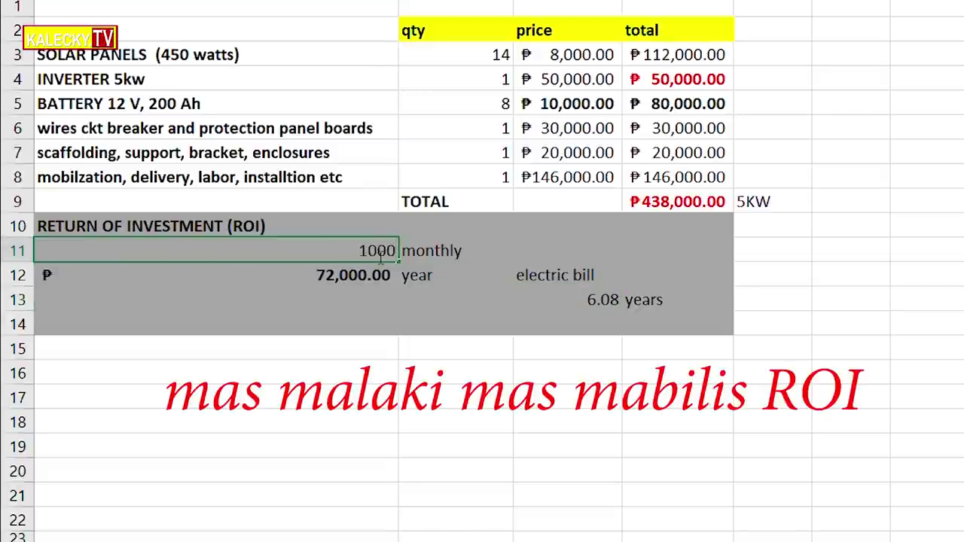
text(0)
key(Return)
key(Right)
key(Right)
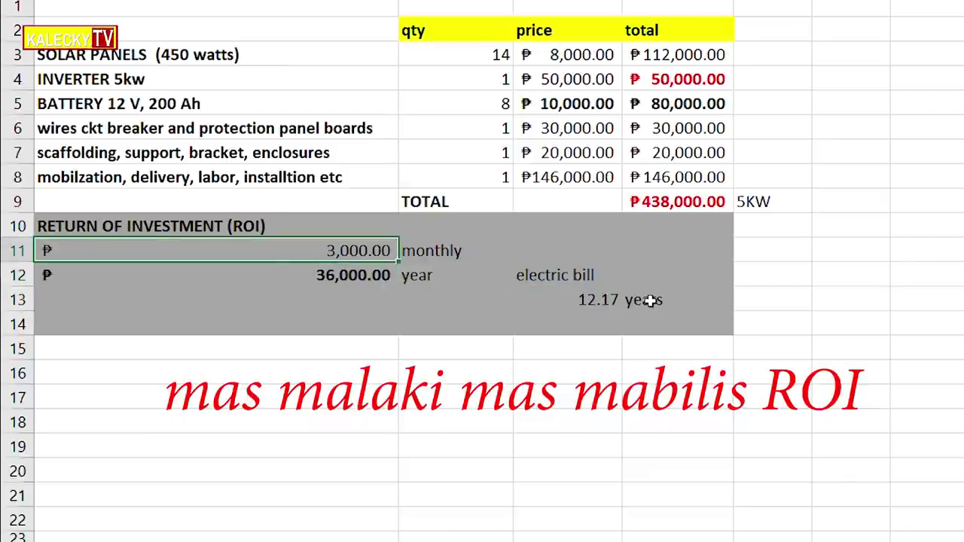
Add the heading "RETURN ON INVESTMENT (ROI)" in A16, below the gray ROI block
click(235, 229)
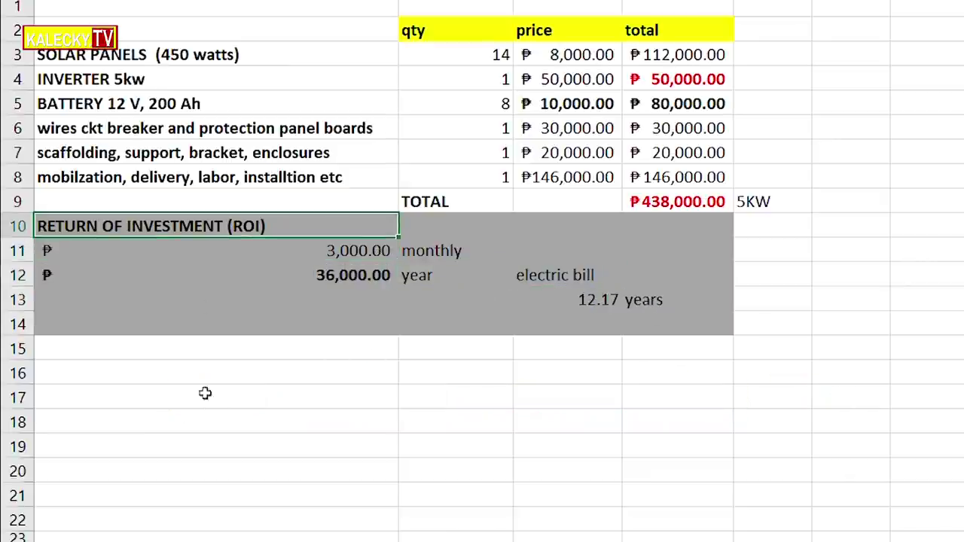
click(210, 375)
text(R)
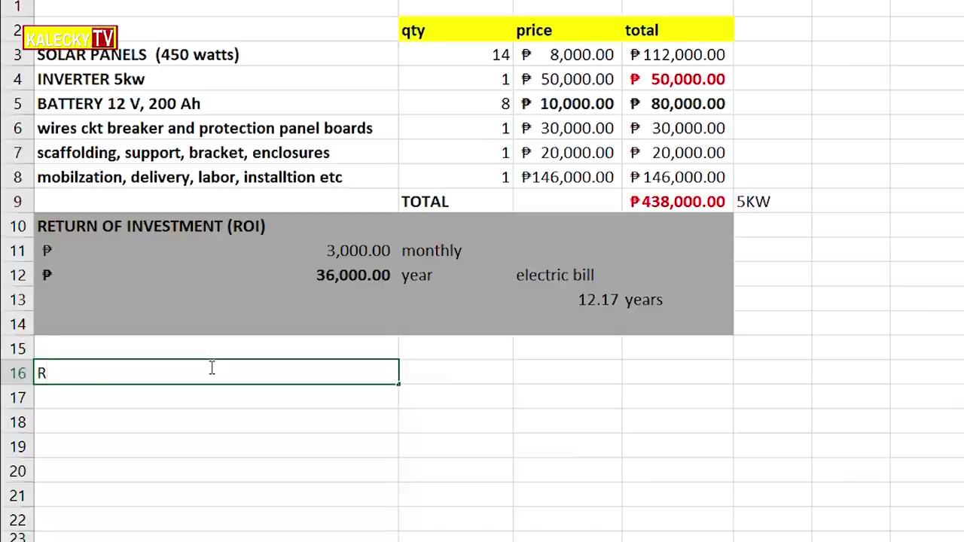
text(ETURN ON INVESTMENT (ROI))
key(Return)
Fill row 17 with 20, the unit KWH and the description "power generated daily"
key(Right)
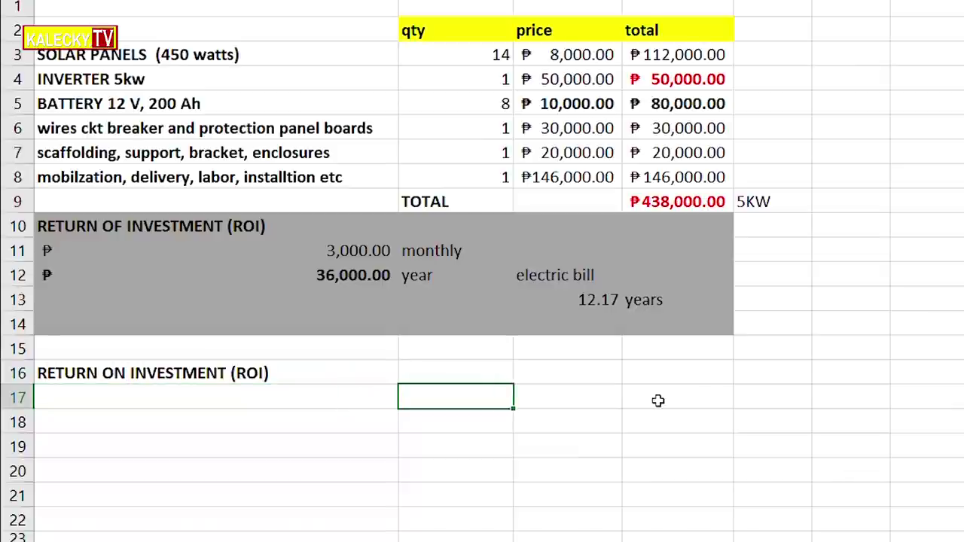
key(Left)
text(20)
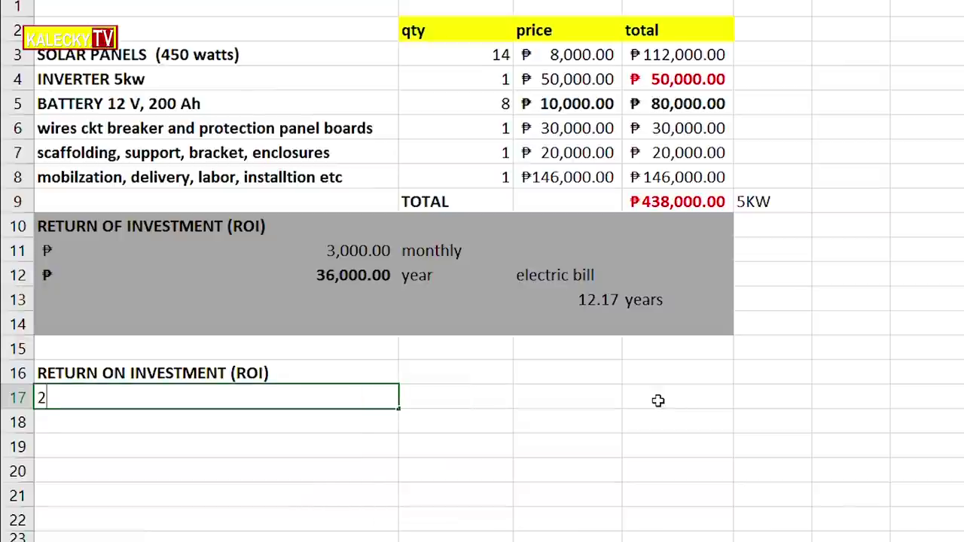
key(Right)
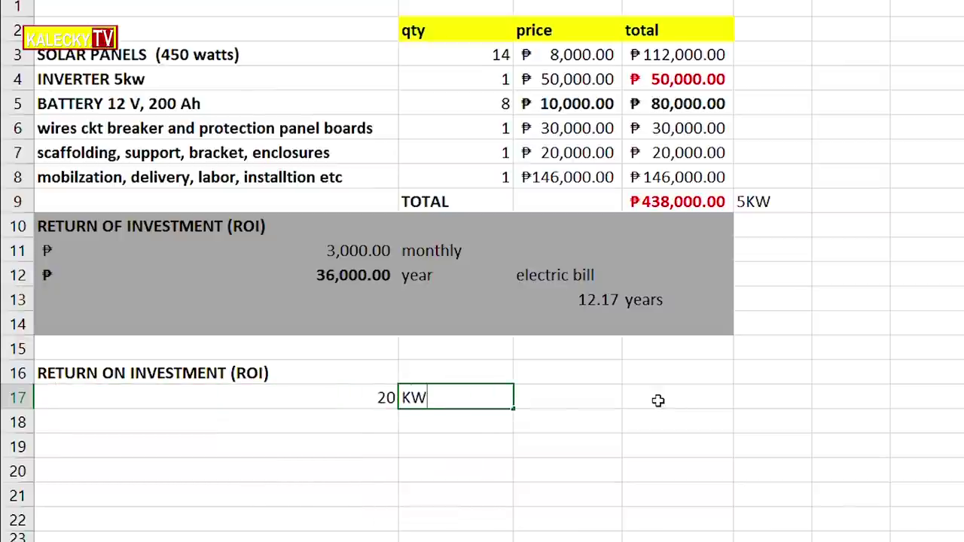
key(Right)
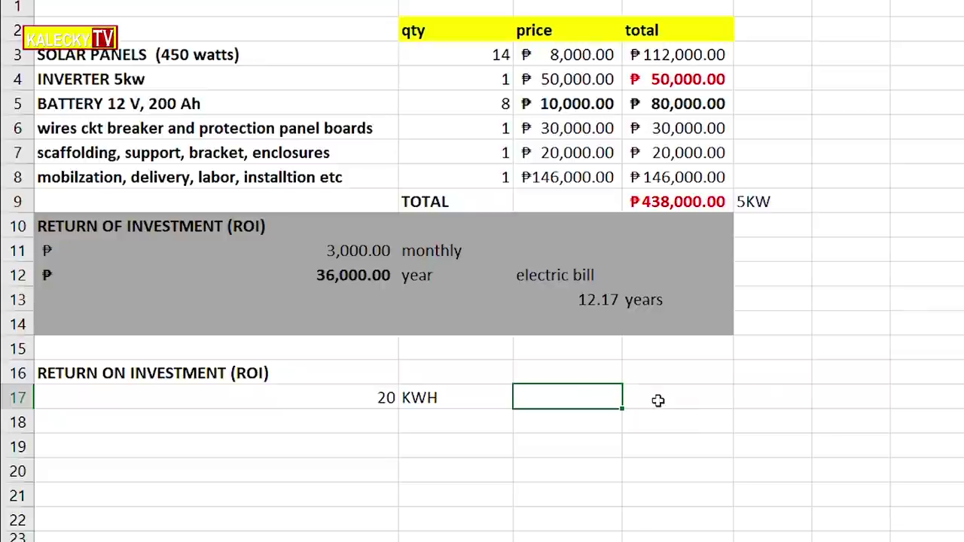
text(power generated daily)
key(Return)
Calculate A17*30 in A18 and label the row with KWH and "monthly harvest"
text(+)
key(Up)
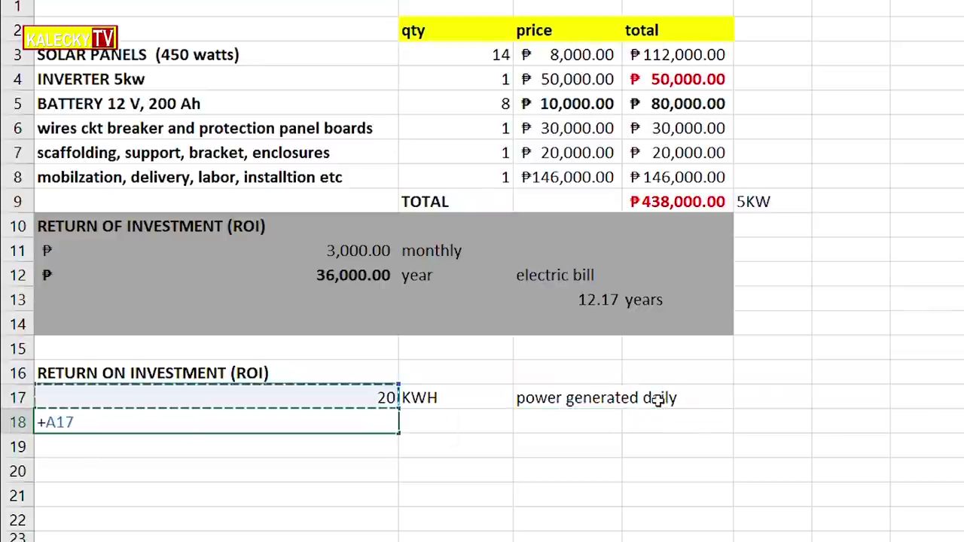
key(Escape)
text(+)
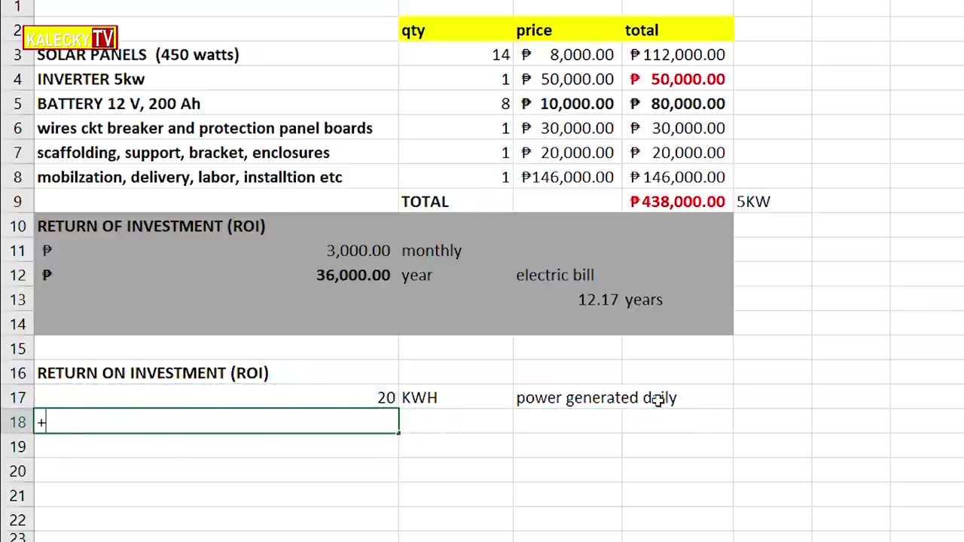
key(Up)
text(*)
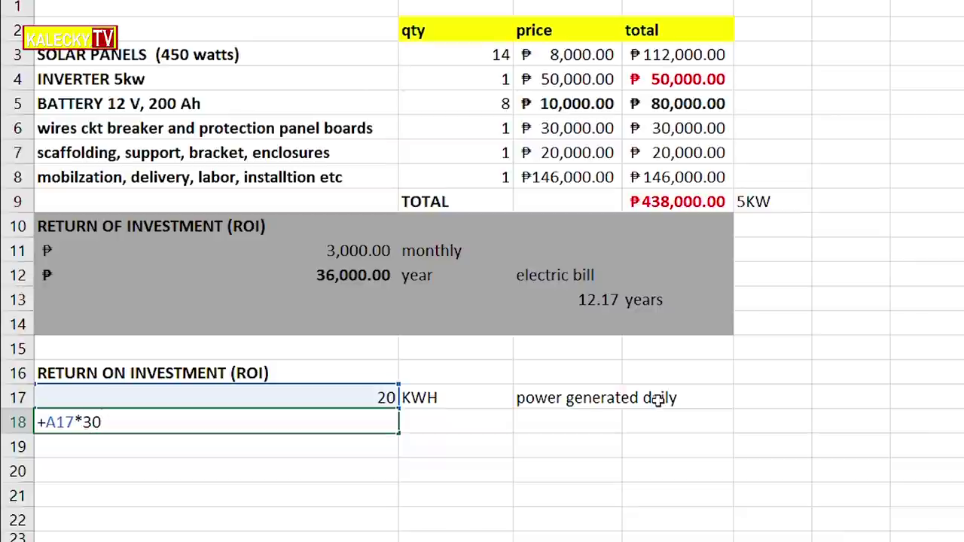
key(Tab)
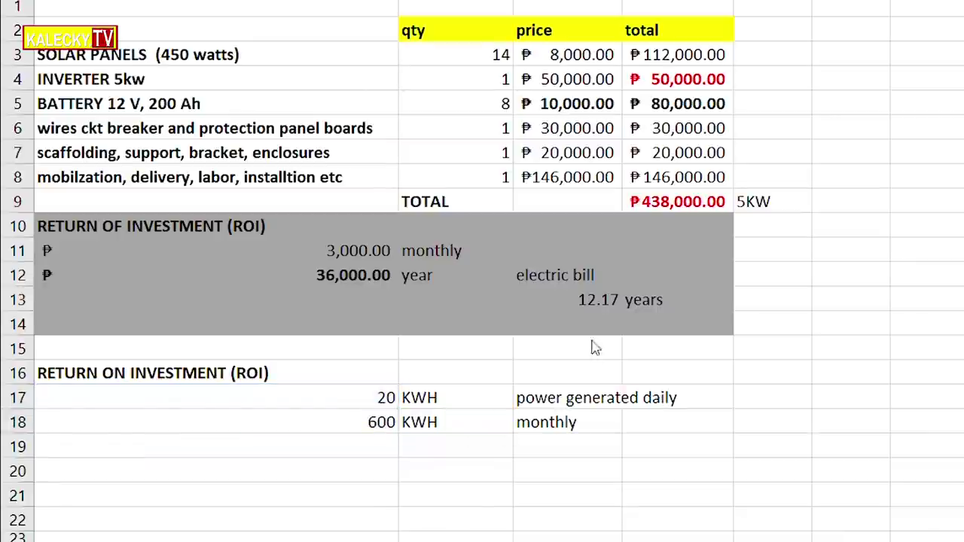
text(harvest)
key(Return)
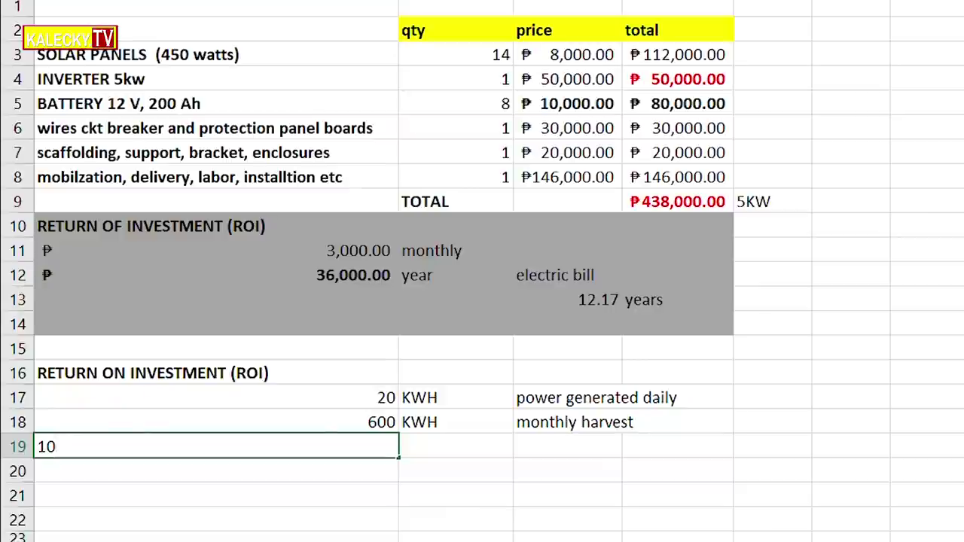
Calculate the peso value of the monthly harvest in A19 by multiplying A18 by 10
text(+)
key(Up)
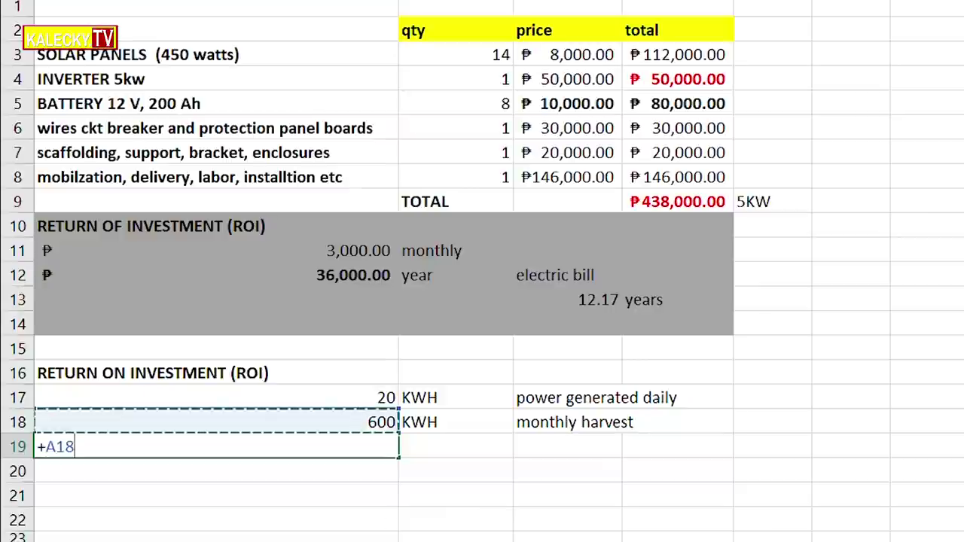
text(*10)
key(Return)
key(Tab)
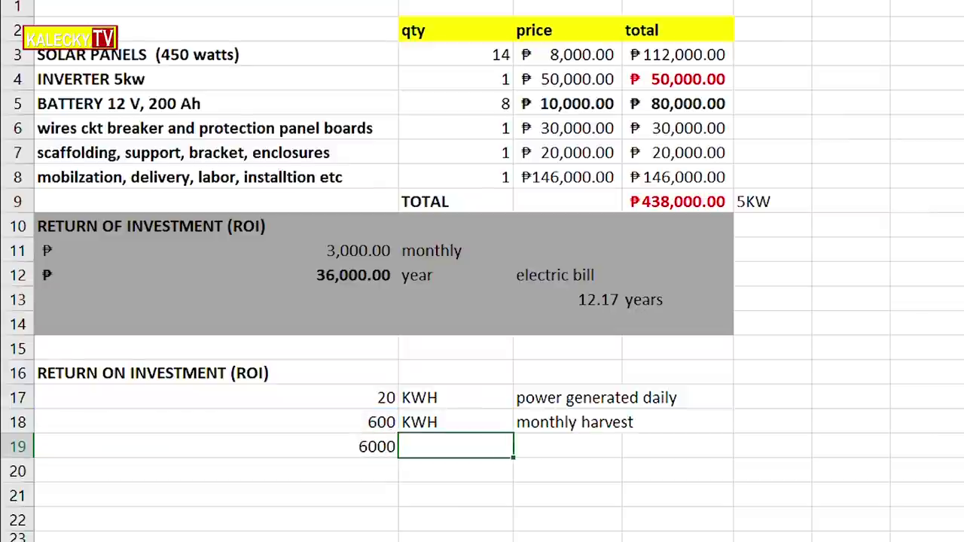
Label row 19 with "kwh x pesos" in column B and "savings" in column C
text(kwh x peso)
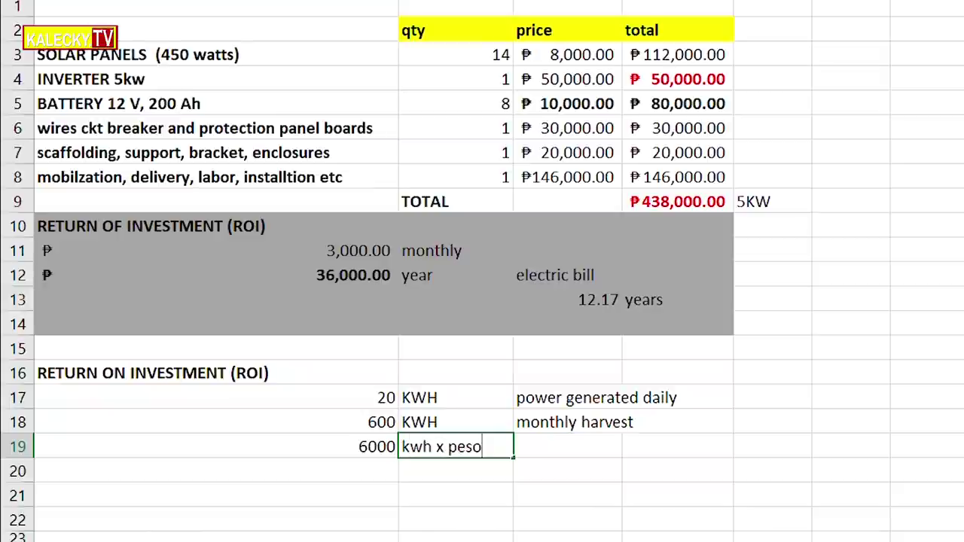
key(Left)
key(Right)
key(Right)
text(savings)
key(Return)
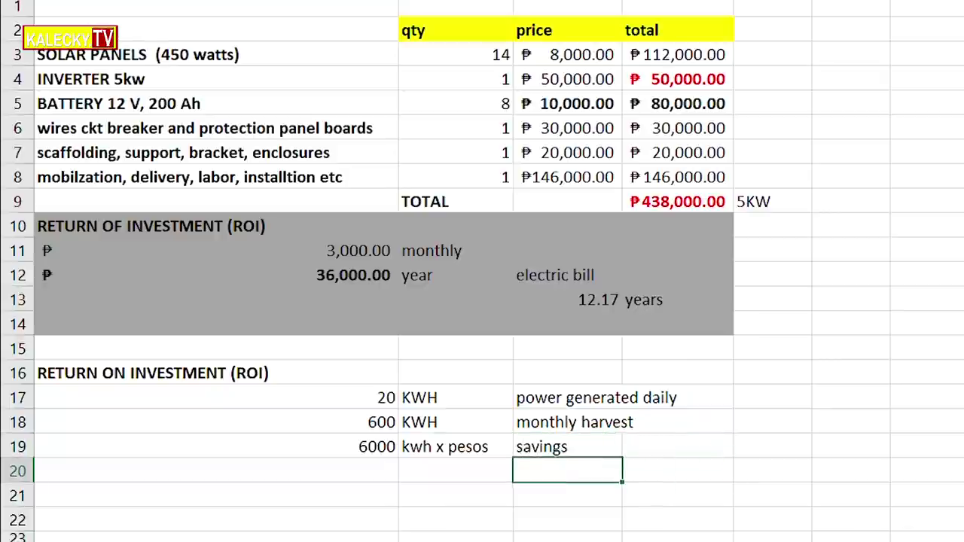
Divide the total cost in D9 by the savings in A19 in cell C21, and give A19 the peso currency format
click(683, 204)
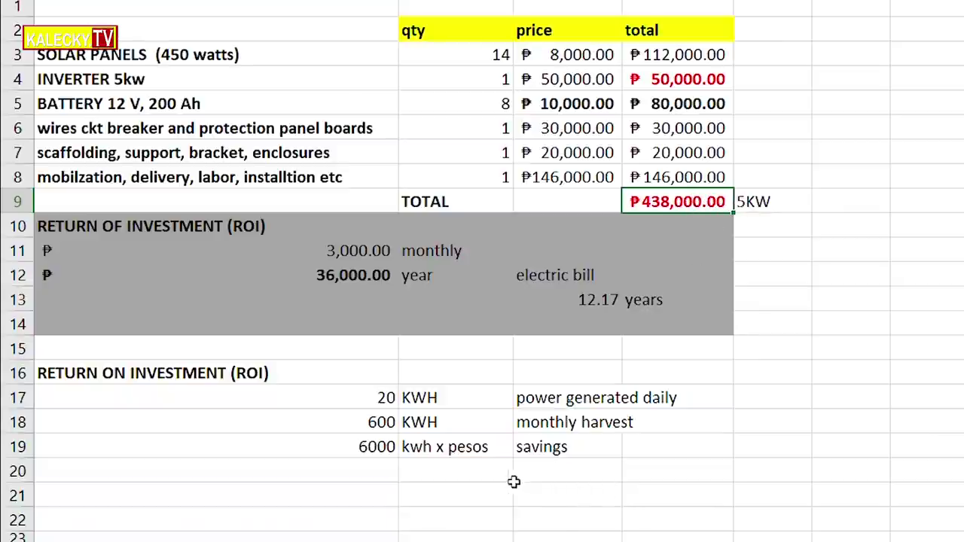
click(565, 491)
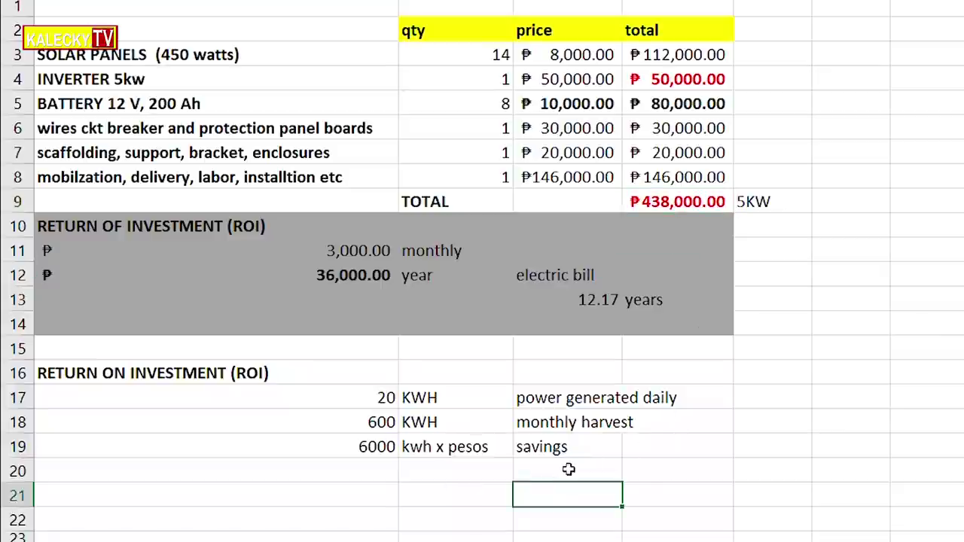
text(+)
click(699, 204)
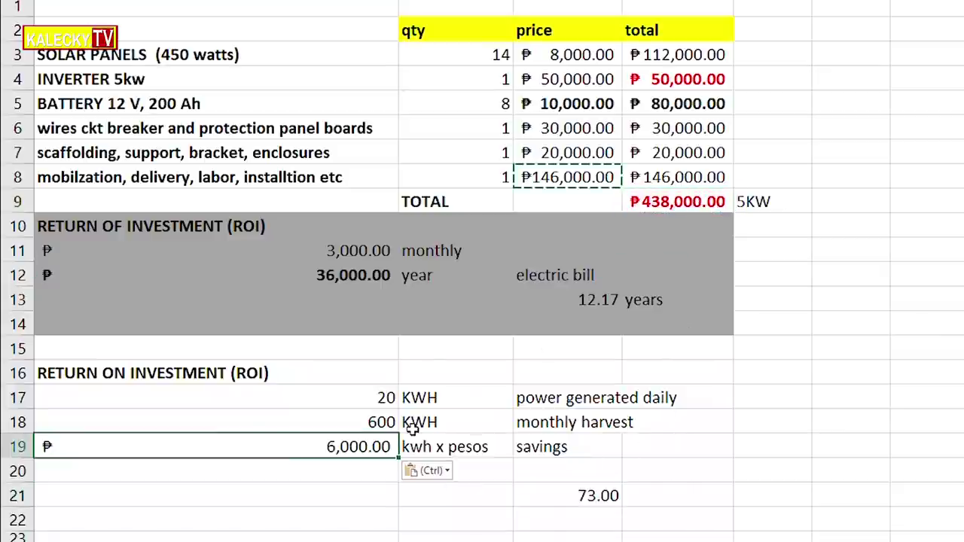
Label C22 "months" and D22 "years", and convert the payback to years in D21 by dividing C21 by 12
key(Right)
key(Right)
key(Right)
key(Left)
key(Down)
key(Down)
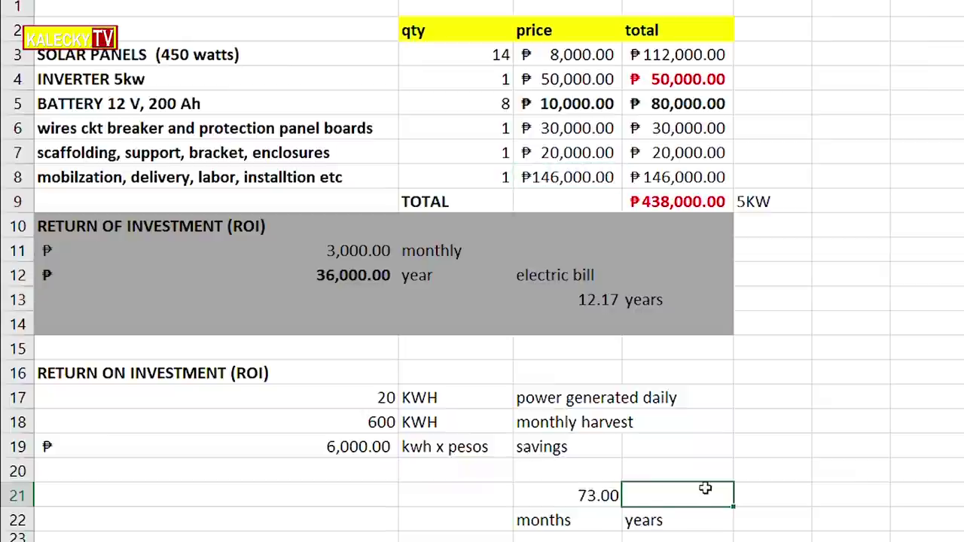
text(+)
key(Left)
key(Down)
key(Up)
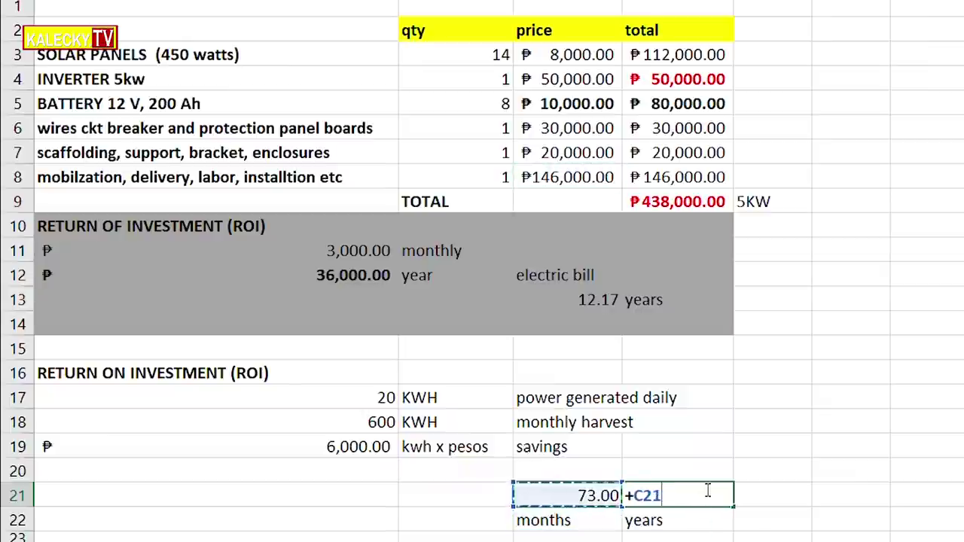
text(/121)
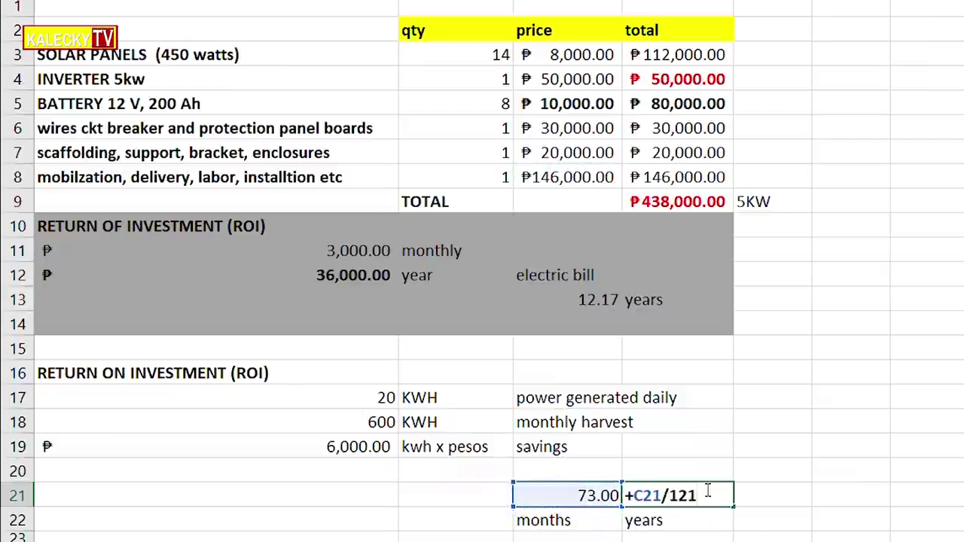
key(Return)
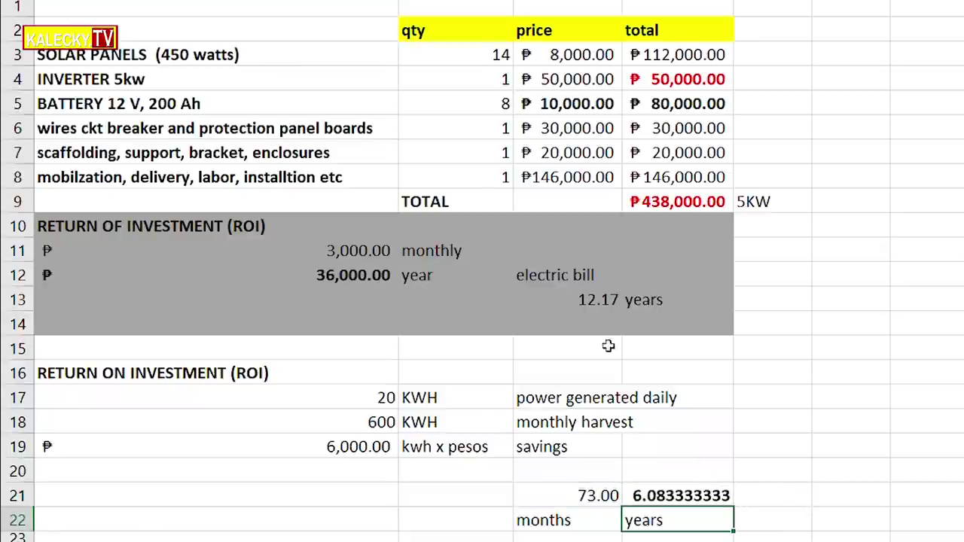
Double the battery quantity in B5 with the formula +8*2
click(686, 204)
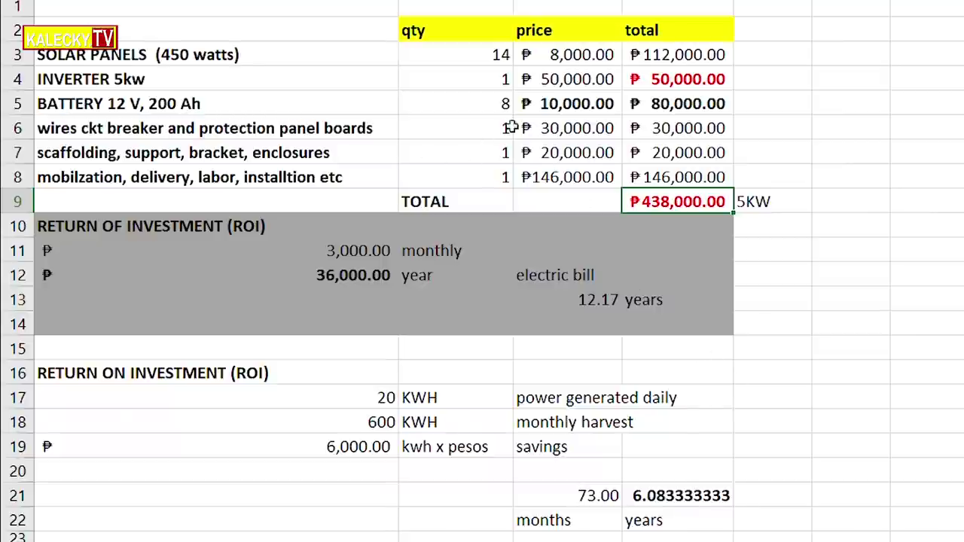
click(574, 103)
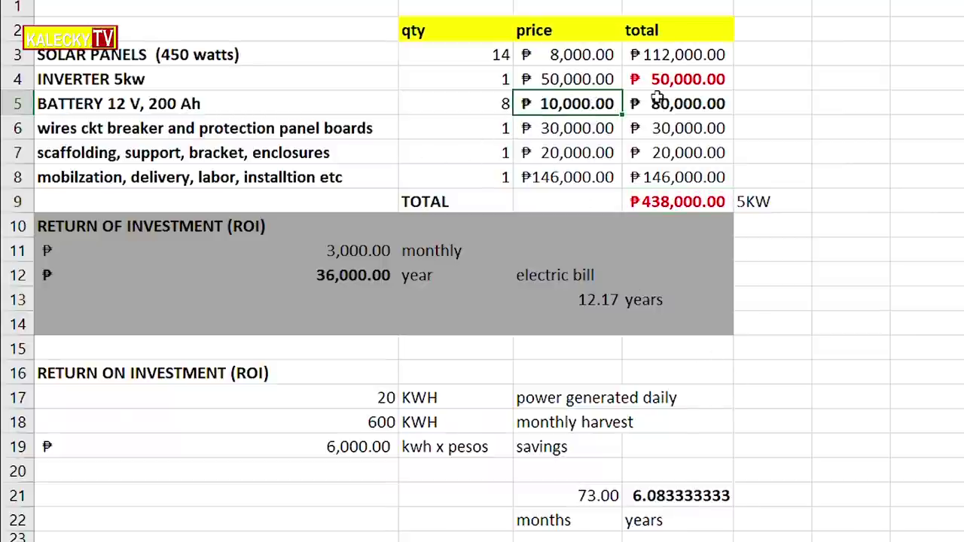
click(700, 496)
click(475, 108)
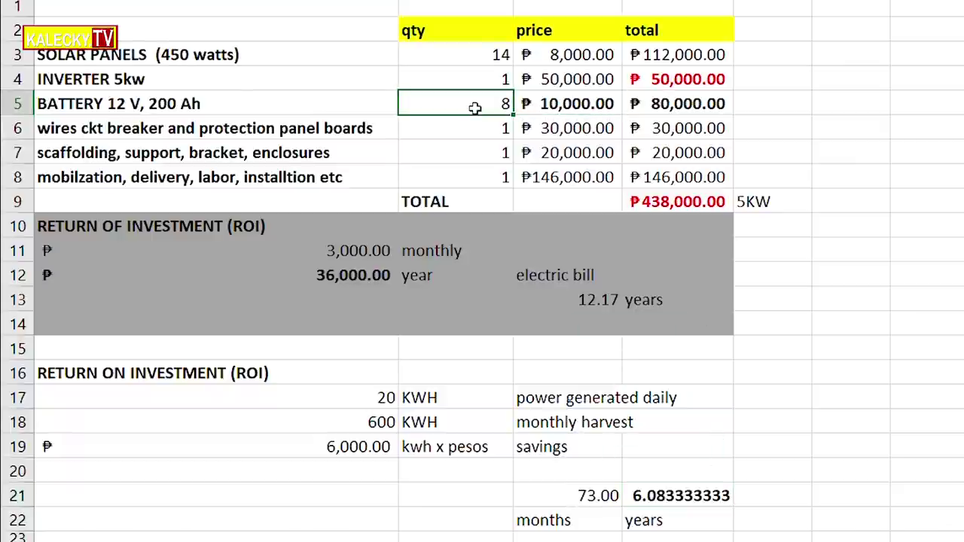
text(+8*2)
key(Tab)
key(Tab)
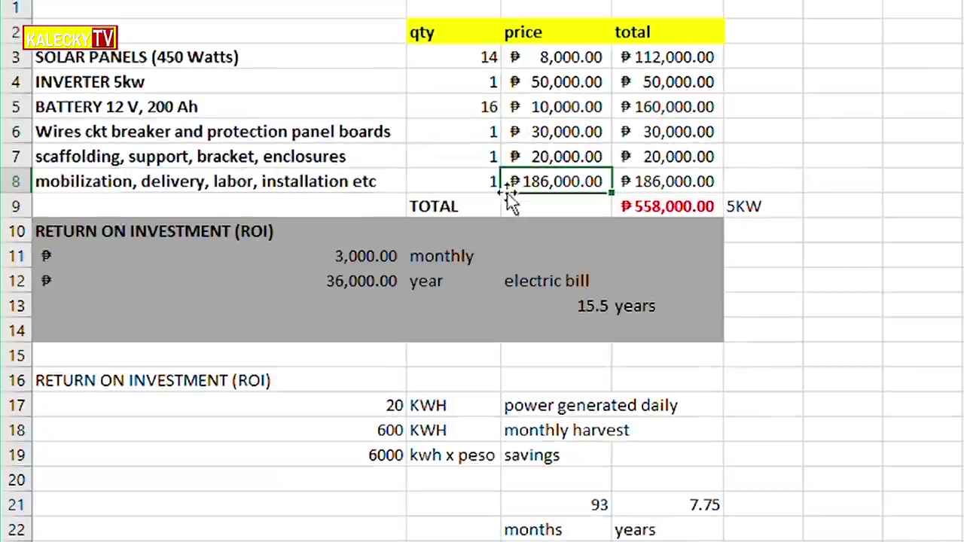
Review the battery quantity and the mobilization price, and set the battery quantity in B5 back to 8
click(465, 140)
click(489, 105)
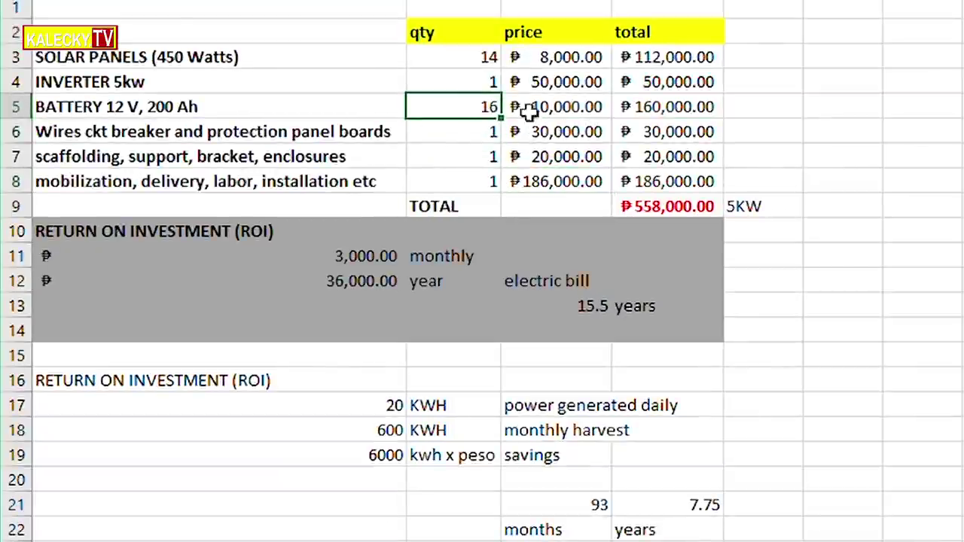
click(544, 206)
click(553, 183)
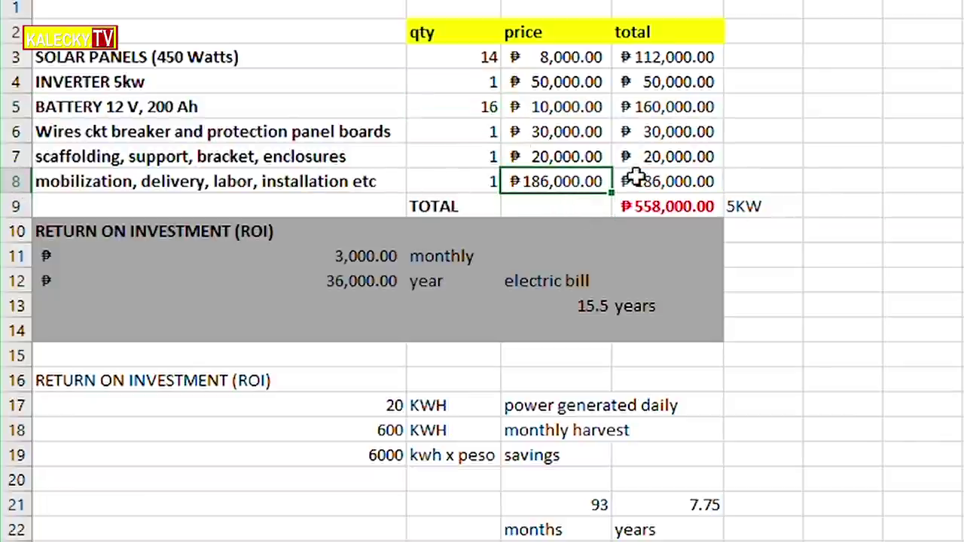
key(Left)
key(Up)
key(Up)
key(Up)
text(8)
key(Tab)
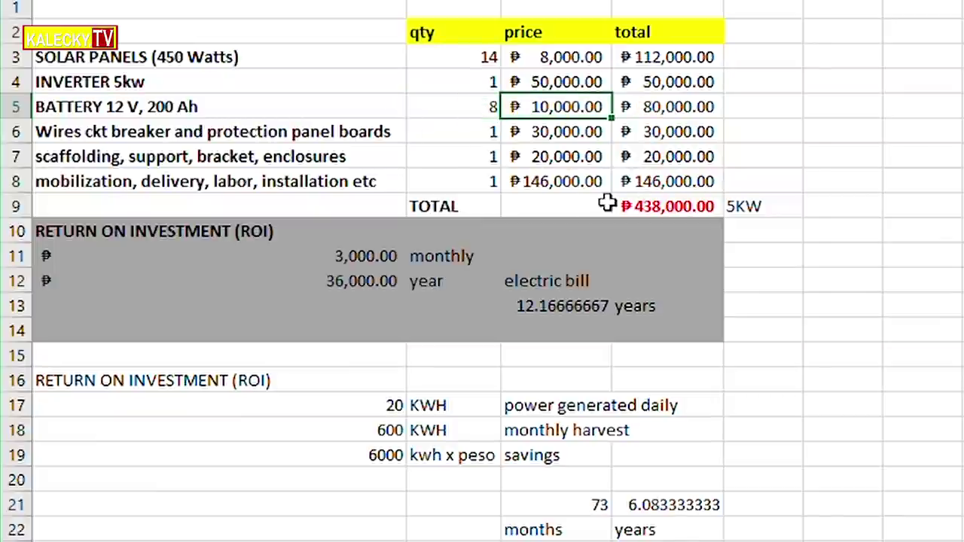
click(491, 113)
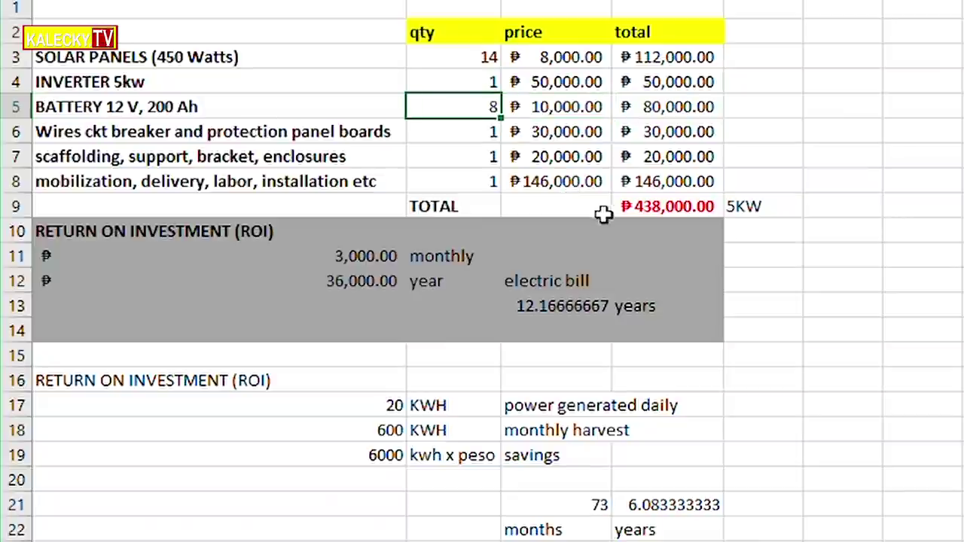
Try a battery quantity of 16 in B5 and undo the change
key(Right)
key(Down)
key(Down)
key(Down)
click(650, 91)
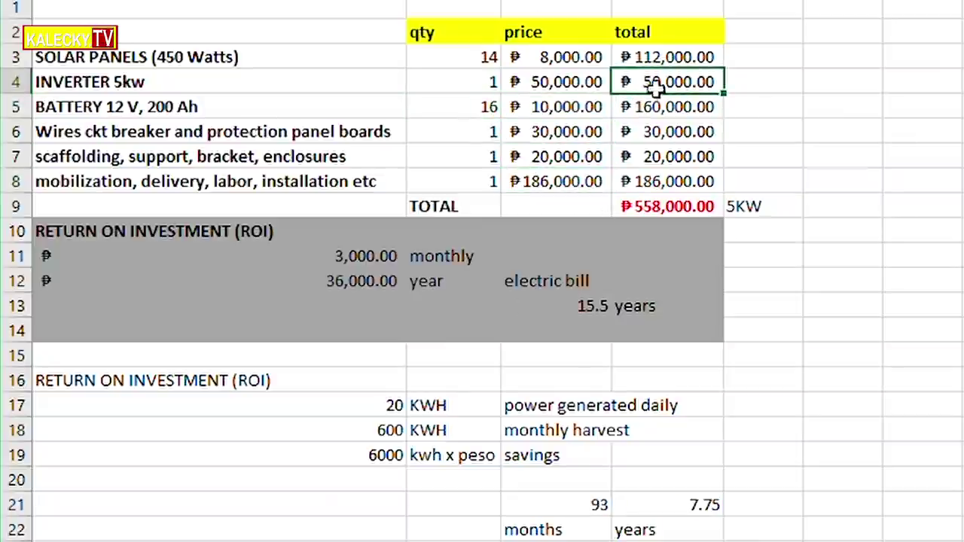
click(536, 157)
key(ctrl+z)
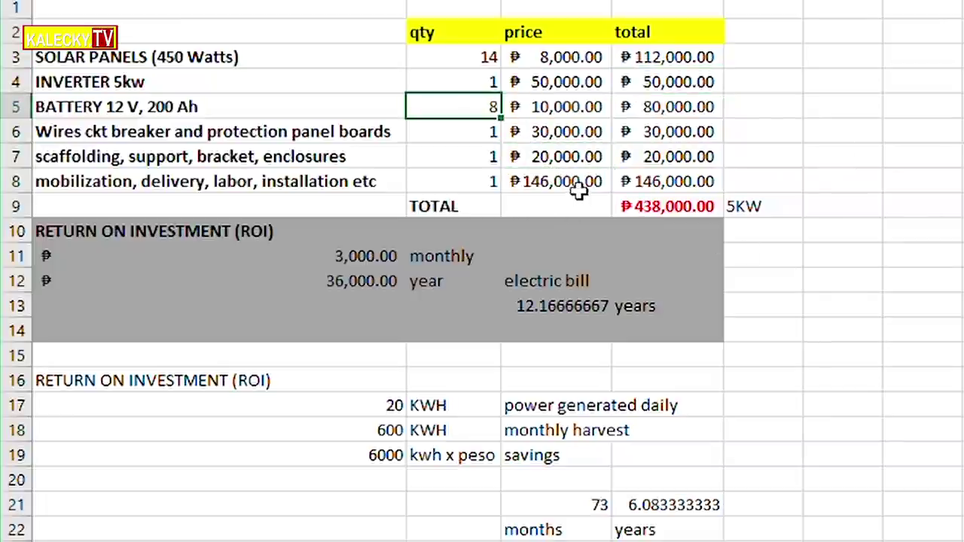
Check the total cost in D9 and the payback years in D21
key(Return)
click(674, 209)
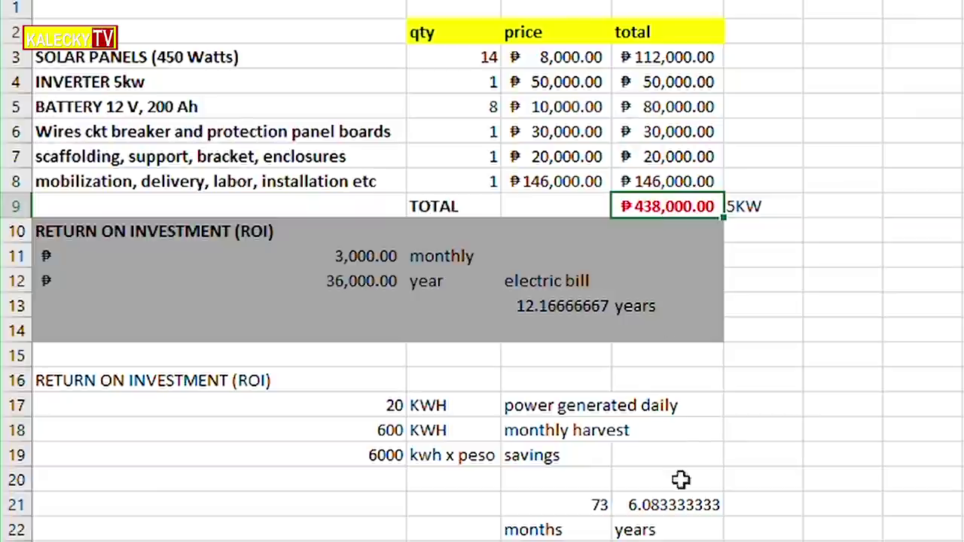
click(684, 501)
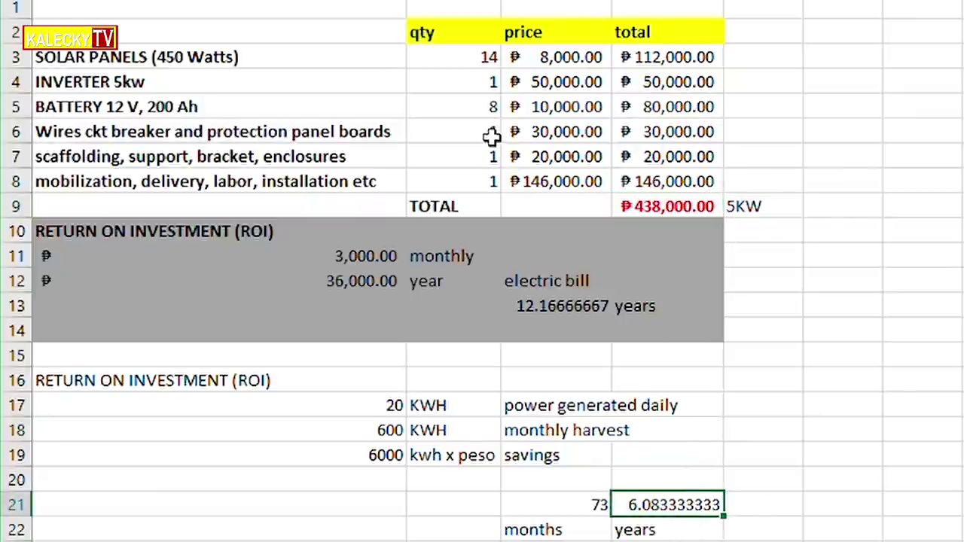
Try 16 batteries in B5 to compare the payback years in D21 and the mobilization price in C8, and undo the quantity change
click(486, 111)
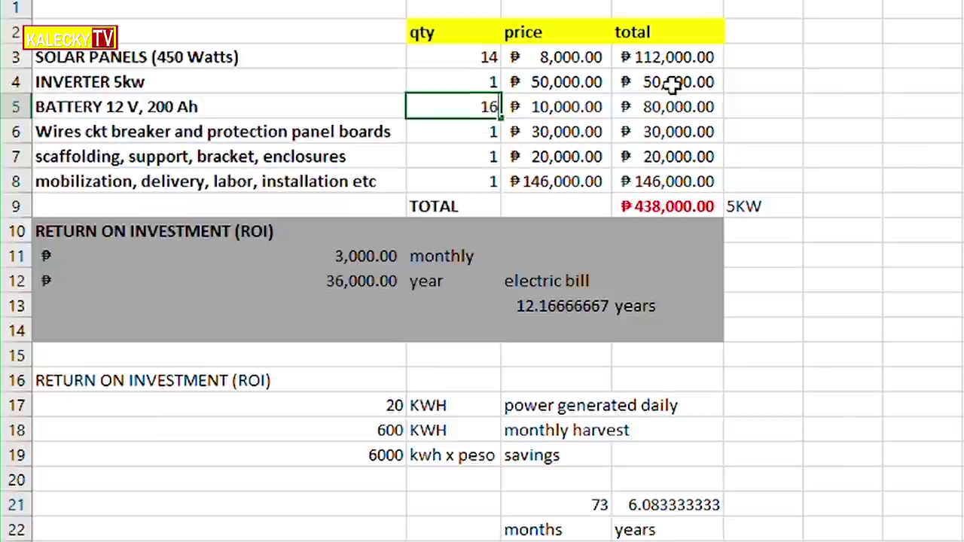
text(16)
key(Tab)
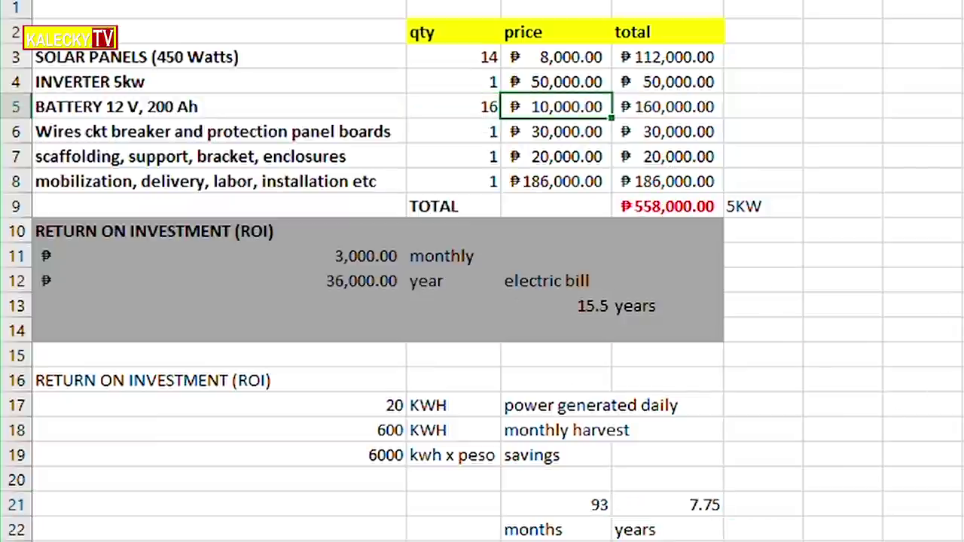
click(708, 513)
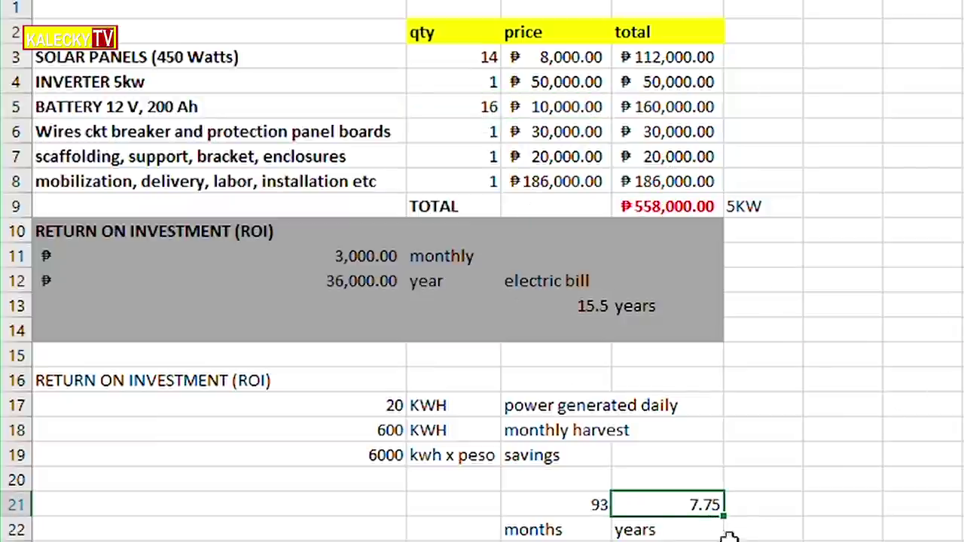
click(561, 186)
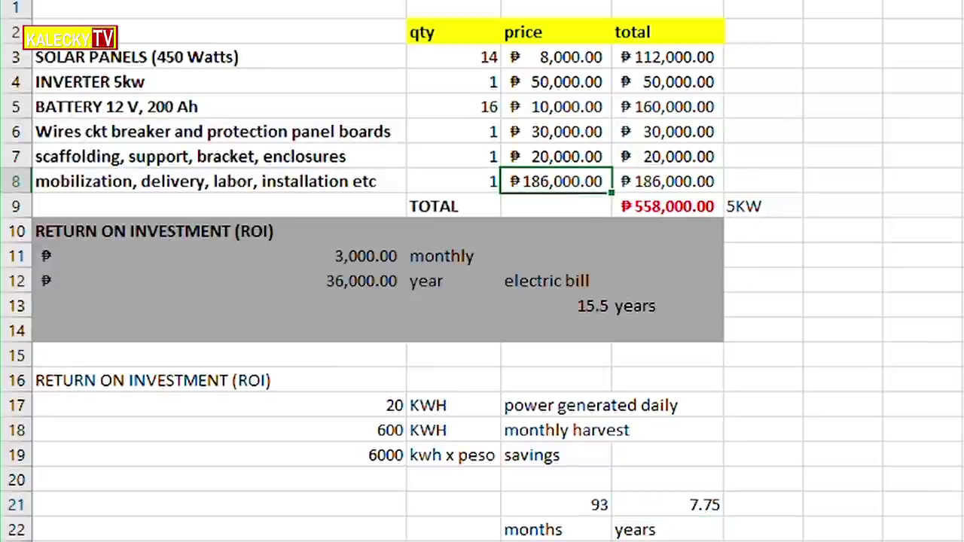
key(ctrl+z)
Enter the mobilization, delivery and labor price in C8 as a fixed 146000
key(Right)
key(Left)
key(Down)
key(Right)
key(Down)
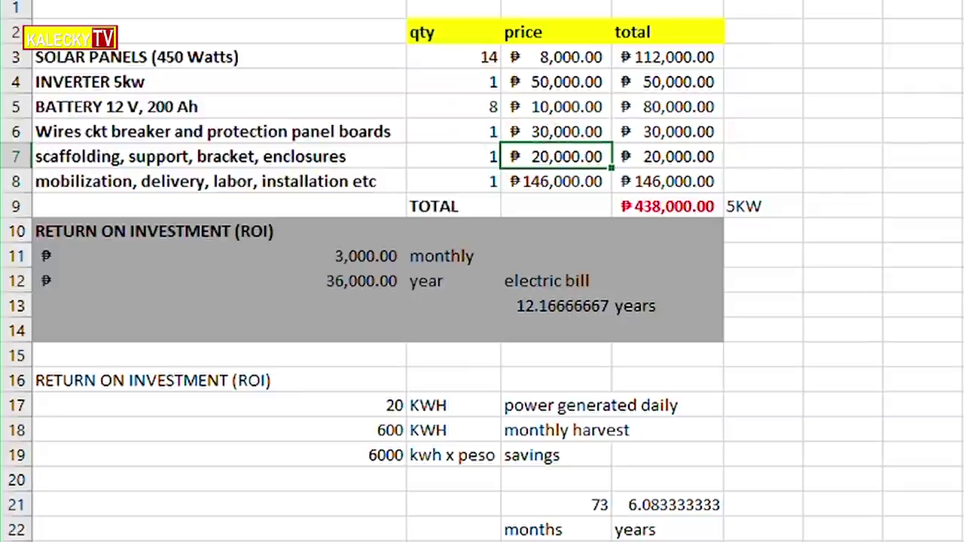
key(Down)
text(146000)
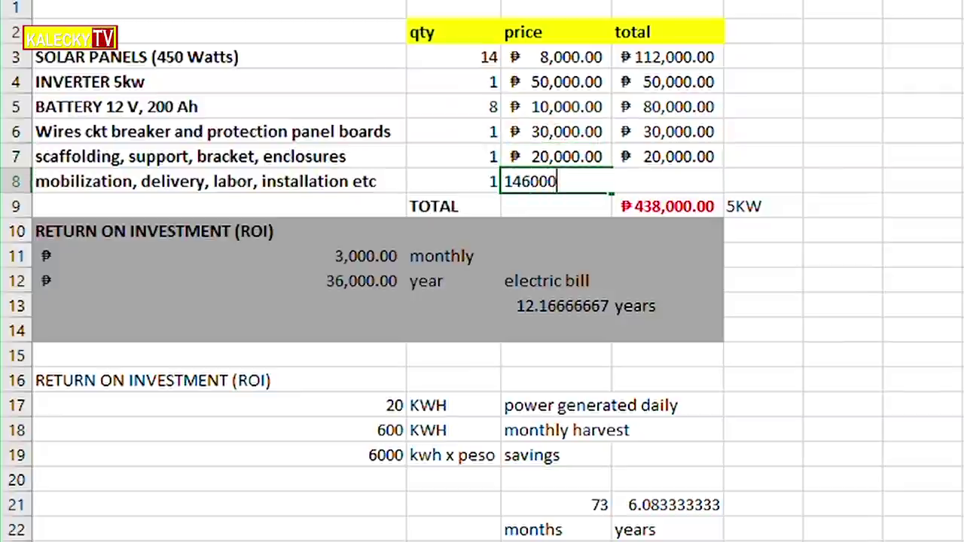
key(Tab)
Set the battery quantity in B5 to 16
key(Up)
key(Left)
key(Up)
key(Up)
key(Left)
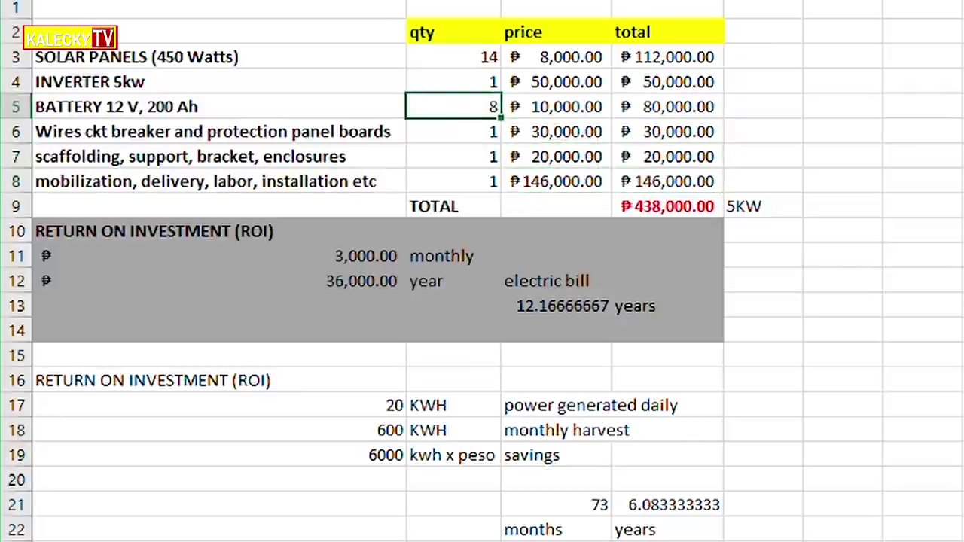
text(16)
key(Tab)
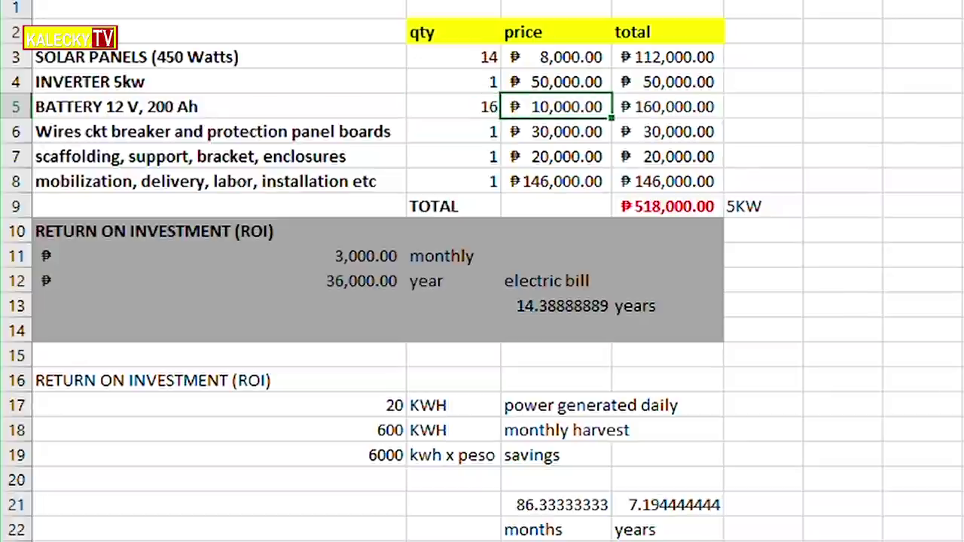
Review the total cost in the total column and the payback period in years in D21
click(665, 219)
double_click(682, 164)
click(702, 493)
click(750, 482)
drag(769, 513, 689, 510)
drag(795, 482, 710, 519)
click(831, 486)
click(708, 529)
Set the battery quantity in B5 to 24 and check the payback years in D21
click(455, 107)
text(24)
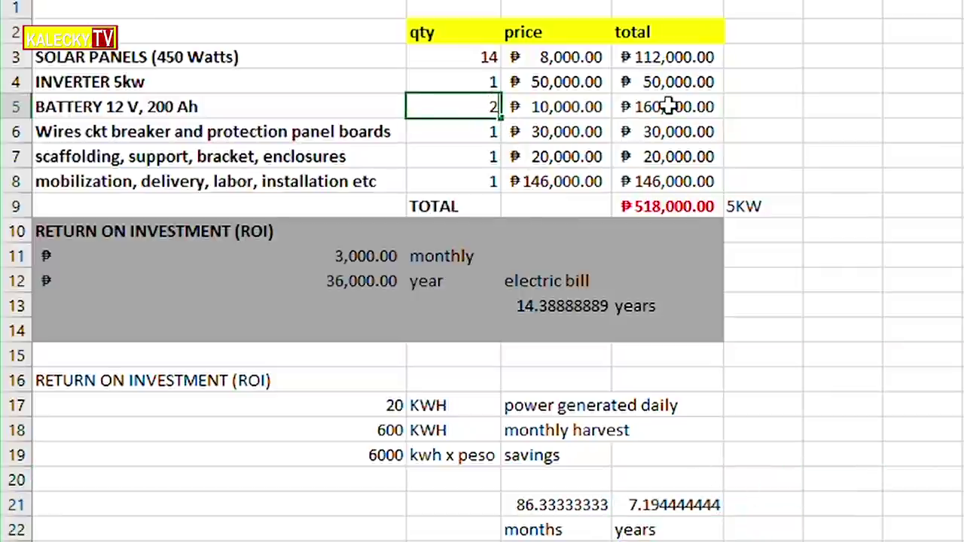
key(Return)
click(687, 458)
click(684, 506)
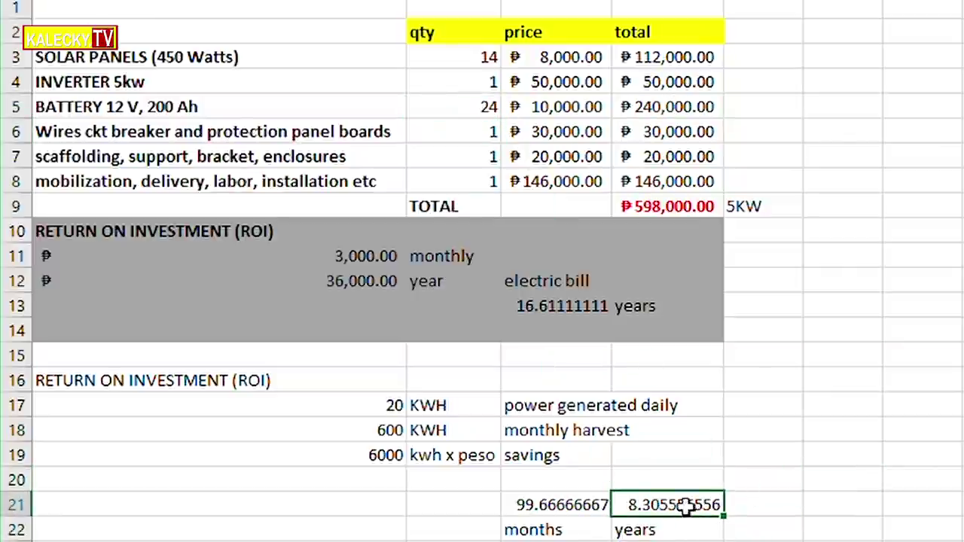
Inspect the mobilization price in C8 and undo the last four changes to the battery quantity and mobilization price
click(557, 183)
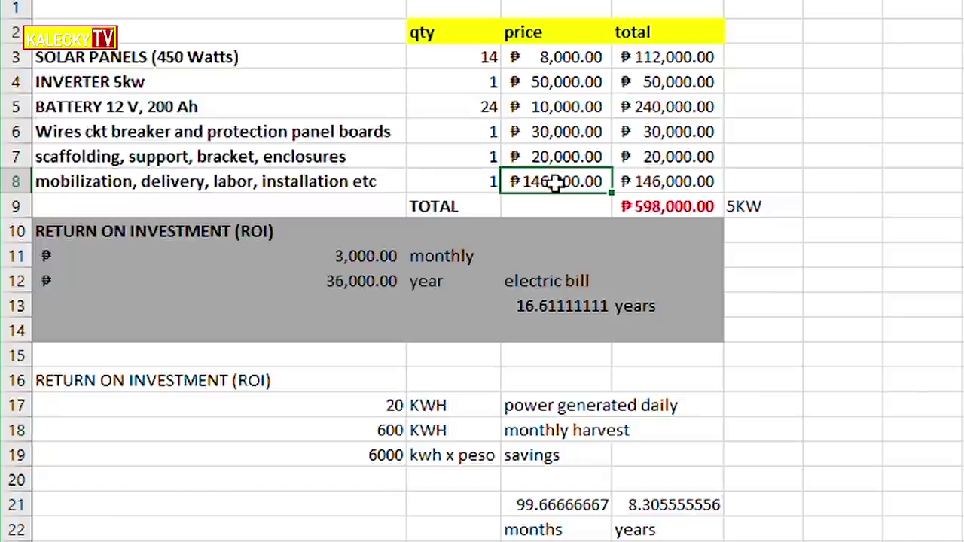
click(795, 167)
key(ctrl+z)
key(ctrl+z)
key(ctrl+z)
key(ctrl+z)
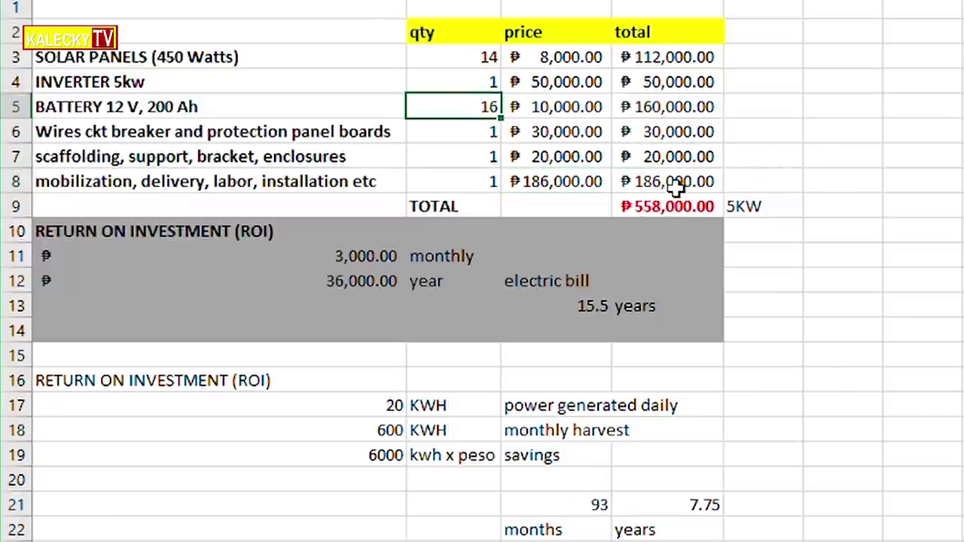
Inspect the mobilization price in C8 and set the battery quantity in B5 to 32
click(555, 185)
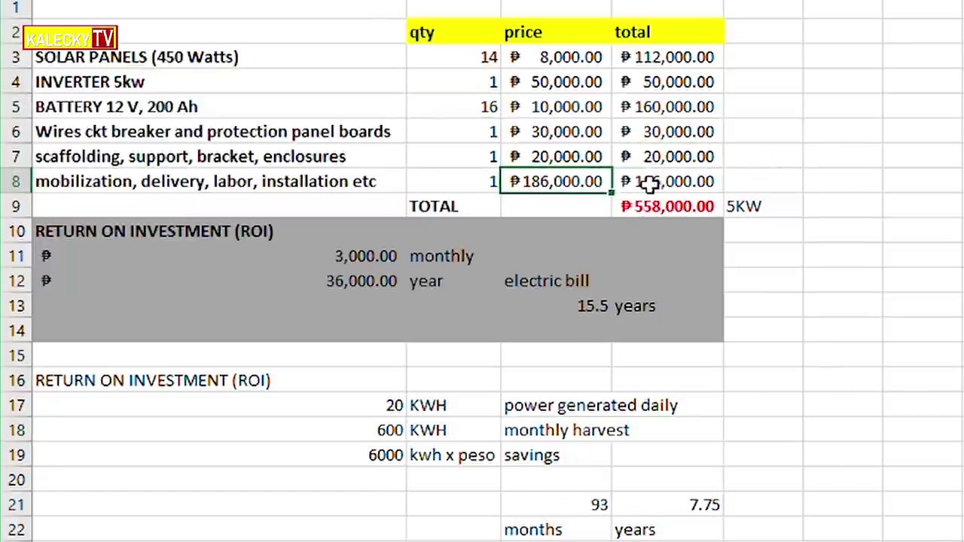
click(491, 108)
text(32)
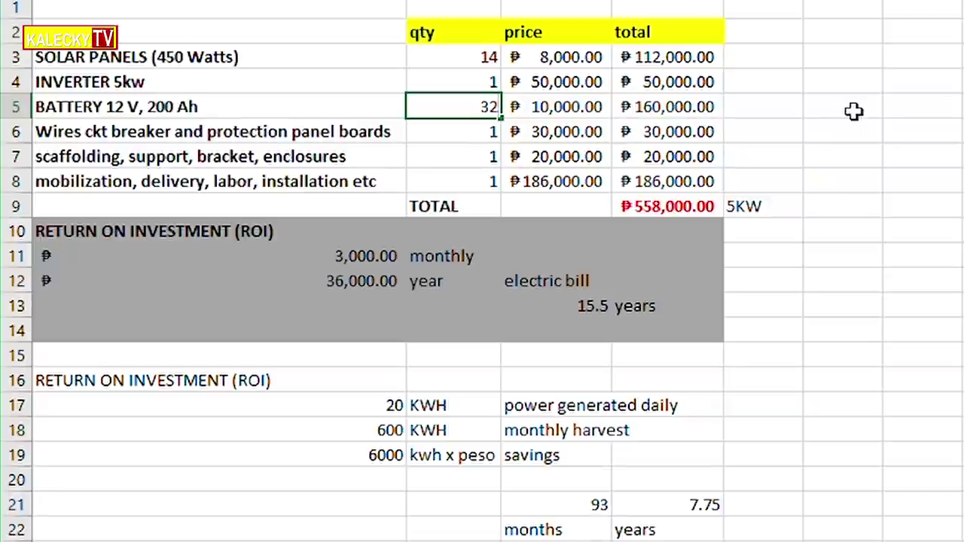
key(Return)
Examine how the battery quantity affects the mobilization price, the total cost in D9 and the payback years in D21
click(595, 185)
click(678, 228)
click(693, 330)
click(693, 505)
click(693, 182)
click(697, 405)
click(697, 480)
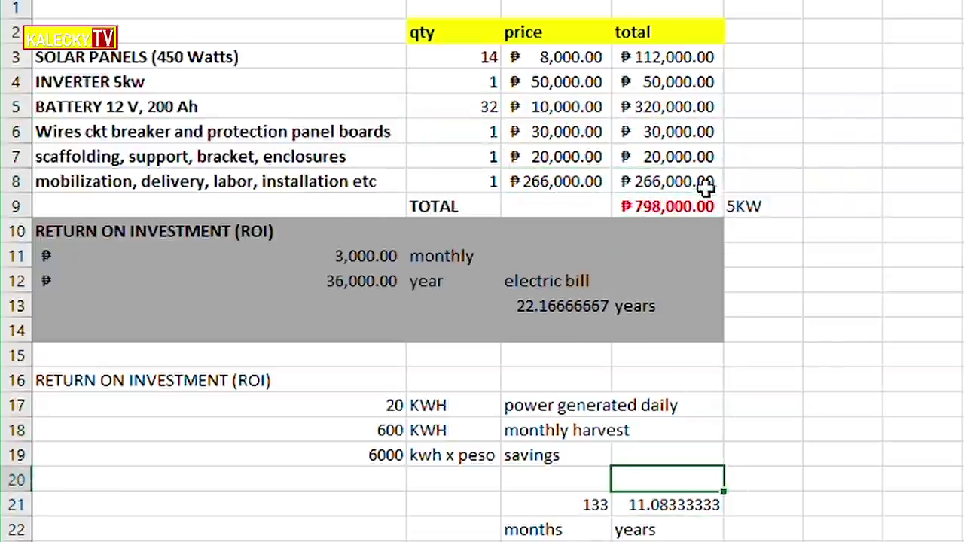
click(707, 205)
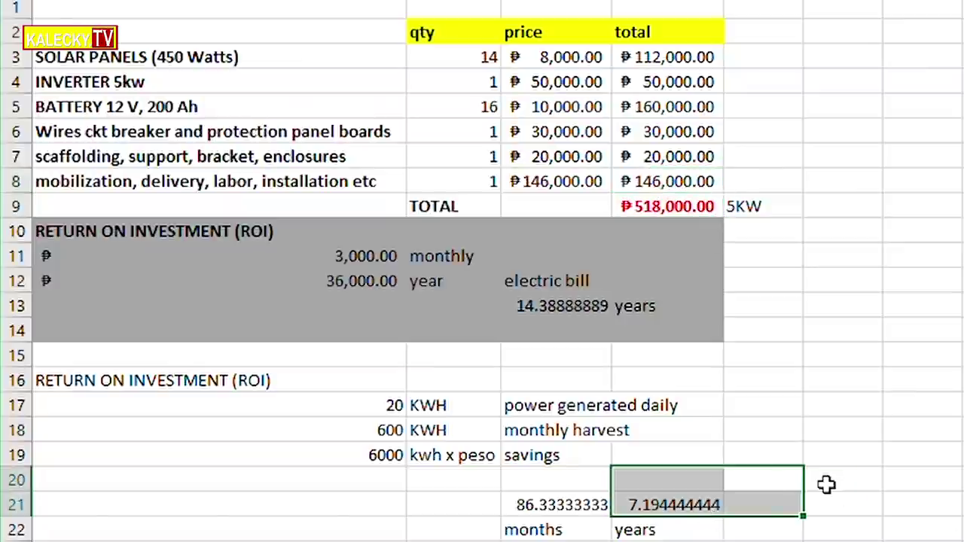
key(Down)
Set the battery quantity in B5 to 24 and check the payback years in D21 and the mobilization price
click(494, 113)
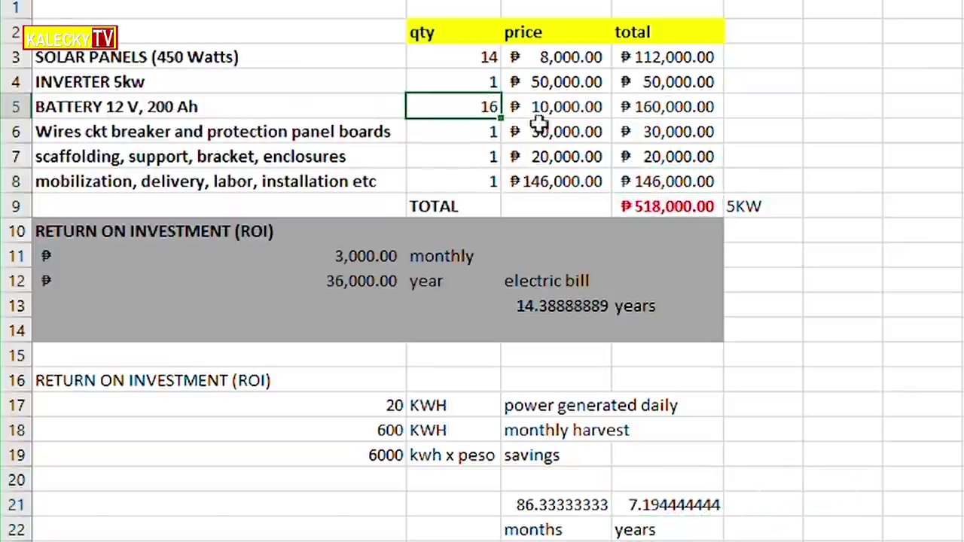
text(24)
key(Return)
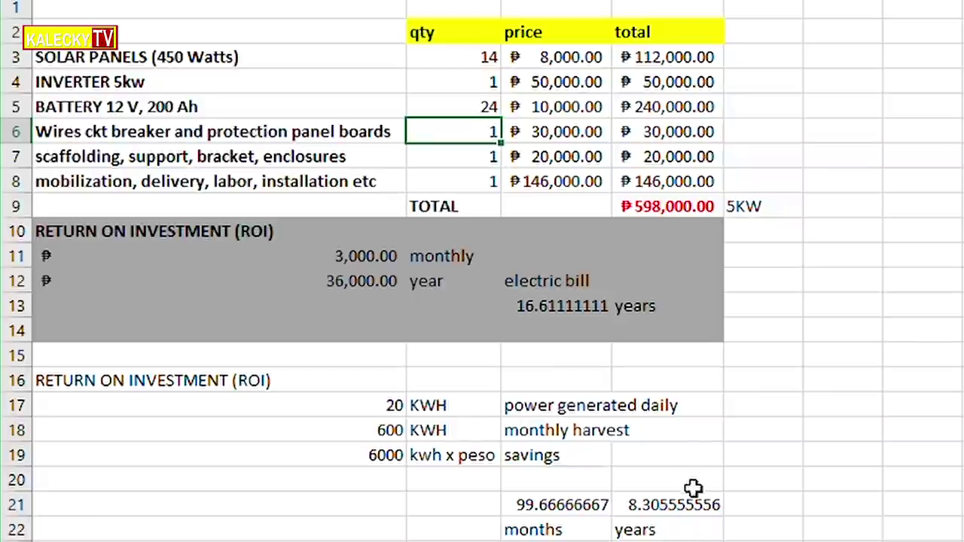
click(690, 509)
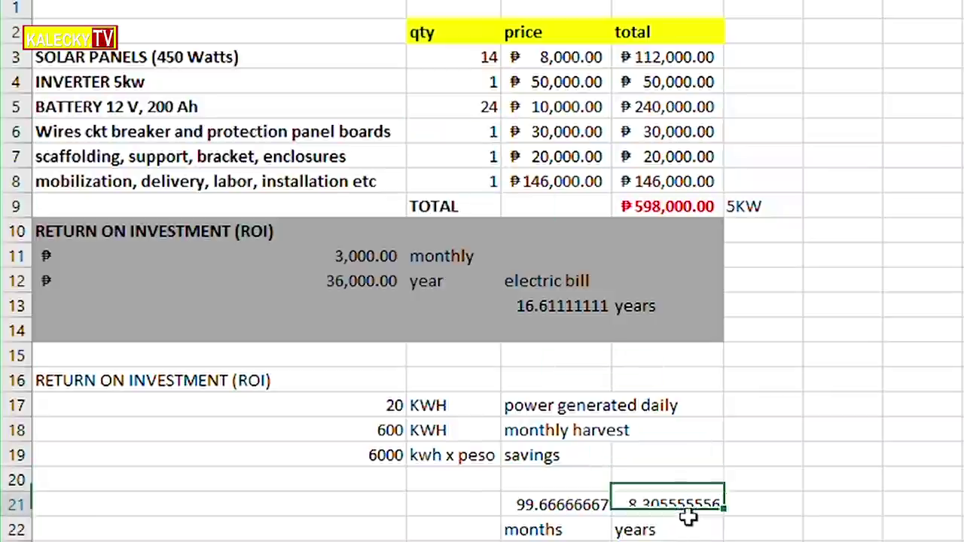
click(555, 183)
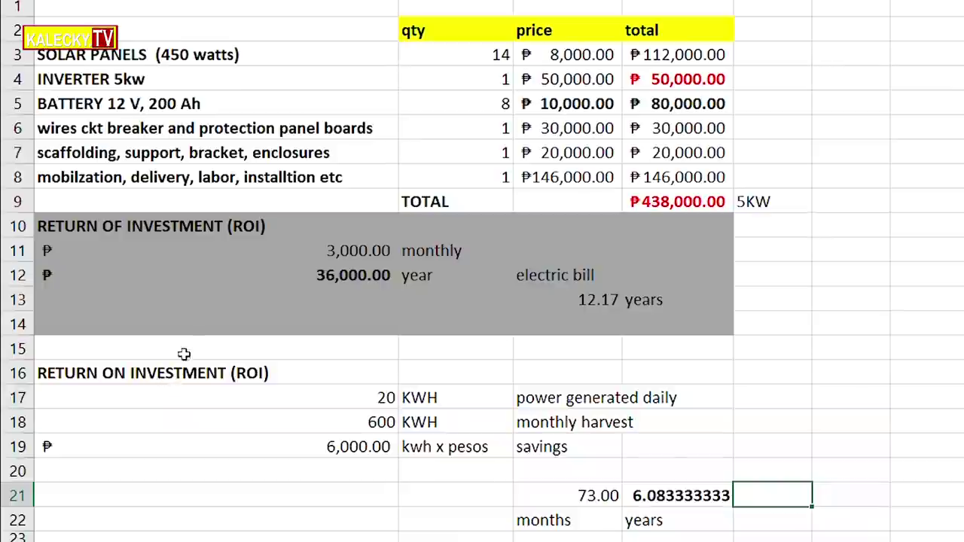
Set the daily power generated in A17 to 25.2 kWh
click(395, 397)
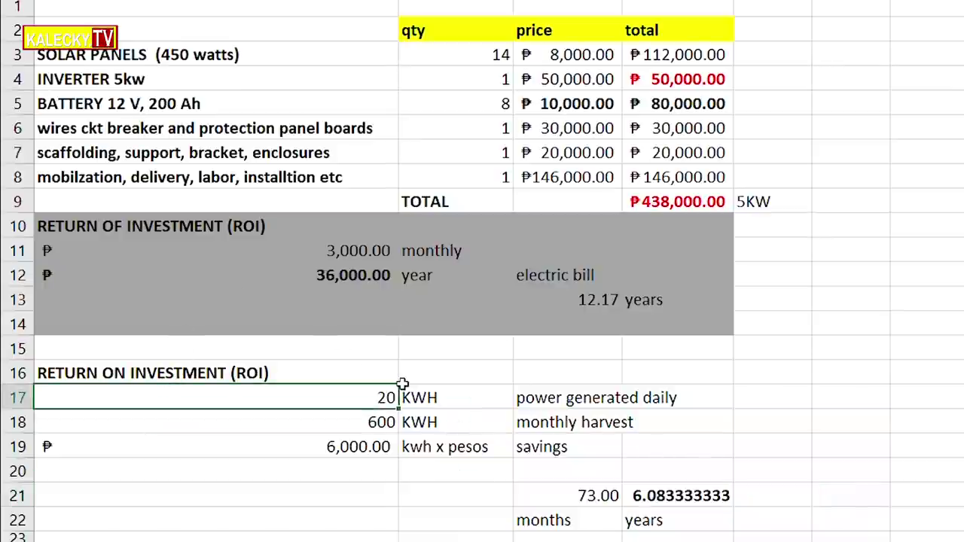
text(25)
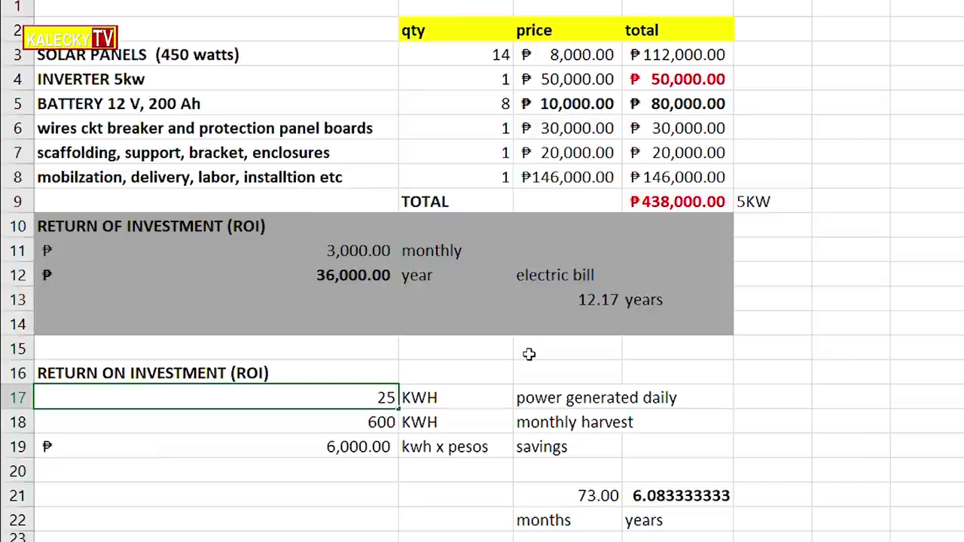
text(.2)
key(Right)
key(Right)
key(Right)
key(Left)
key(Left)
Review the monthly harvest in row 18 and the peso savings in row 19
click(376, 426)
key(Right)
key(Right)
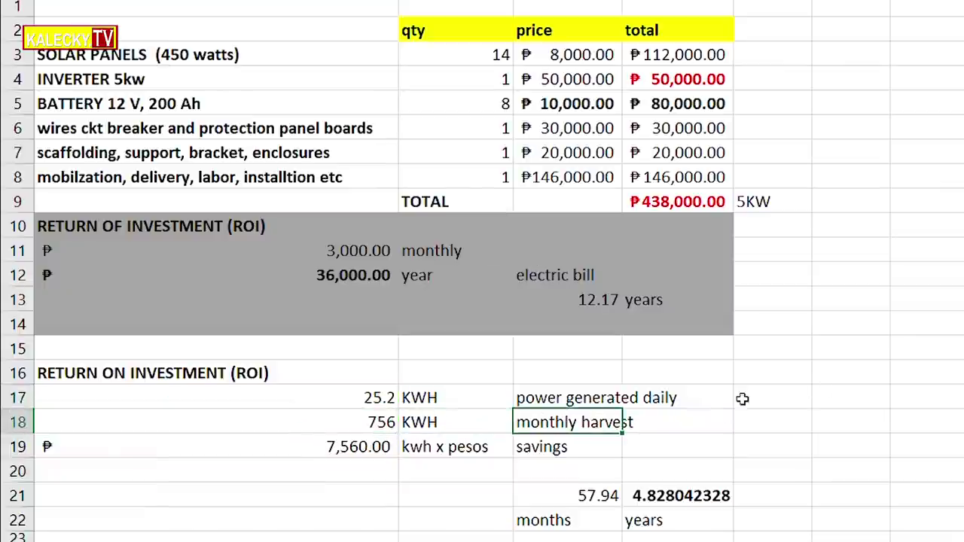
click(369, 450)
click(470, 446)
click(339, 460)
click(376, 447)
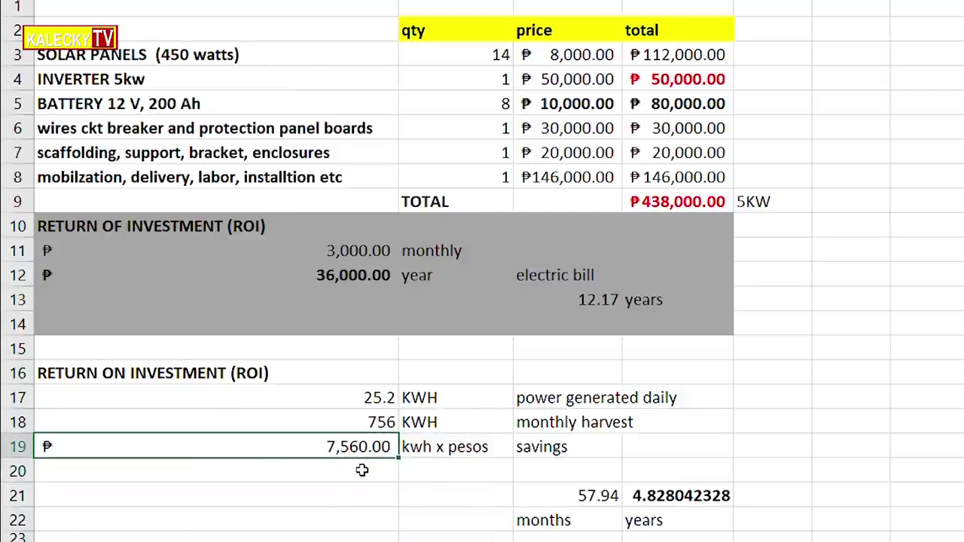
click(566, 449)
drag(565, 449, 312, 444)
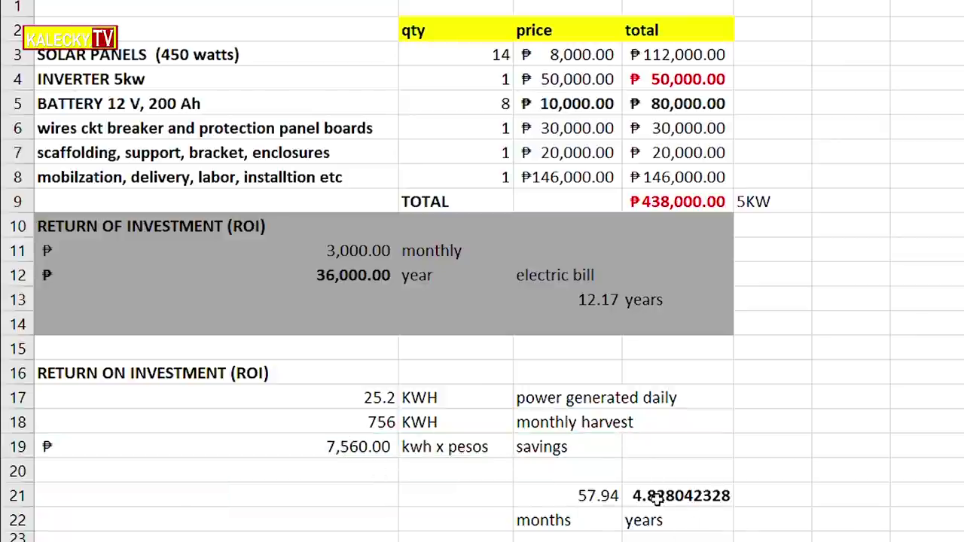
Try a red fill on the payback years cell D21 and undo it
click(693, 497)
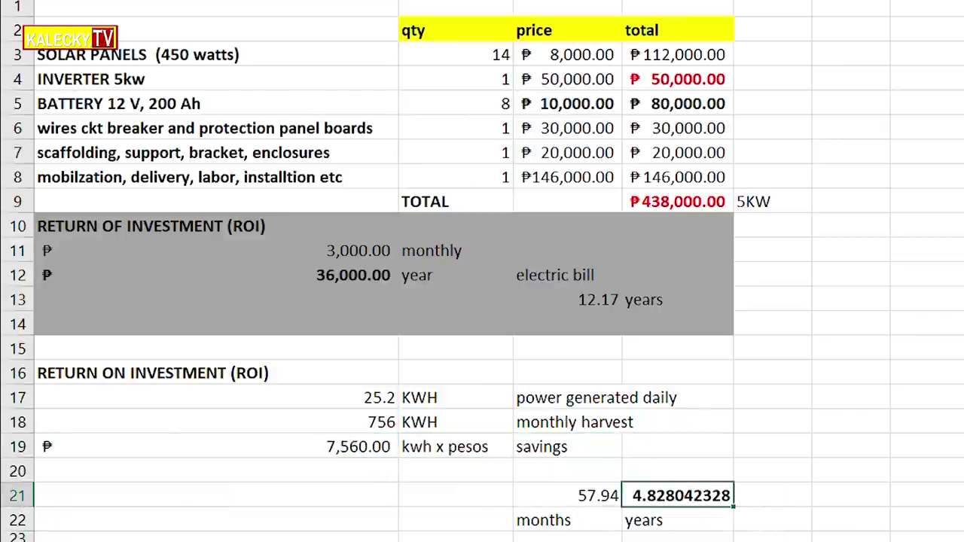
click(287, 27)
click(772, 373)
click(804, 422)
click(727, 493)
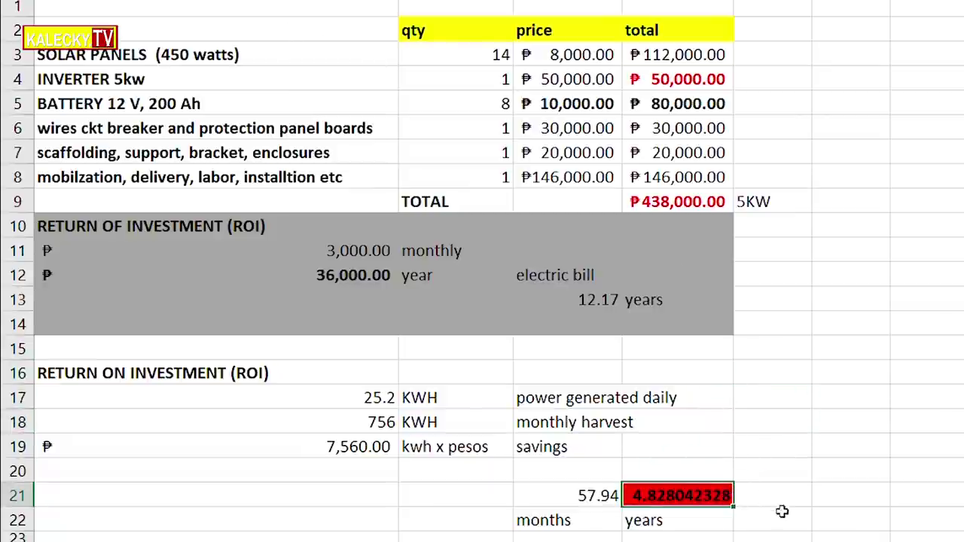
click(714, 523)
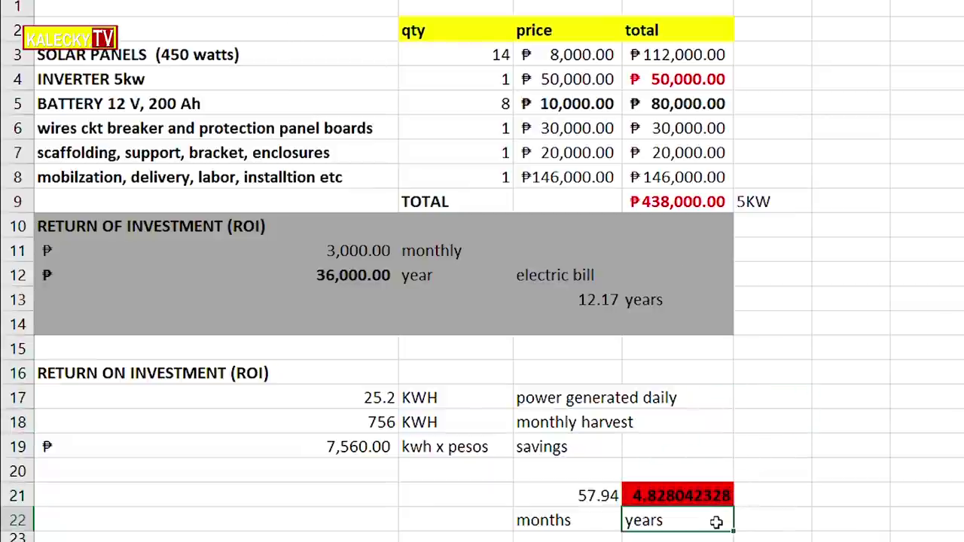
click(781, 498)
key(ctrl+z)
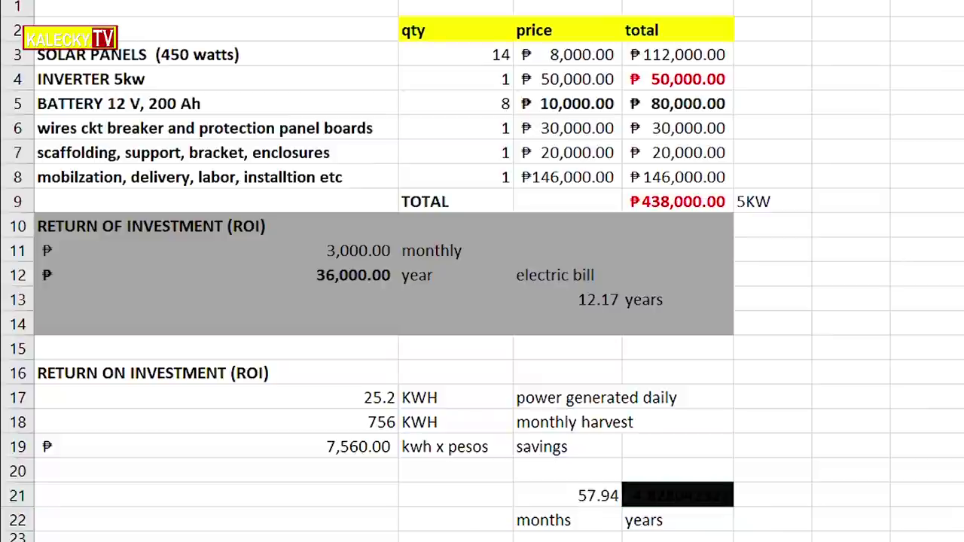
Shade the payback years cell D21 grey and select the daily power generation value in A17
click(840, 324)
click(753, 395)
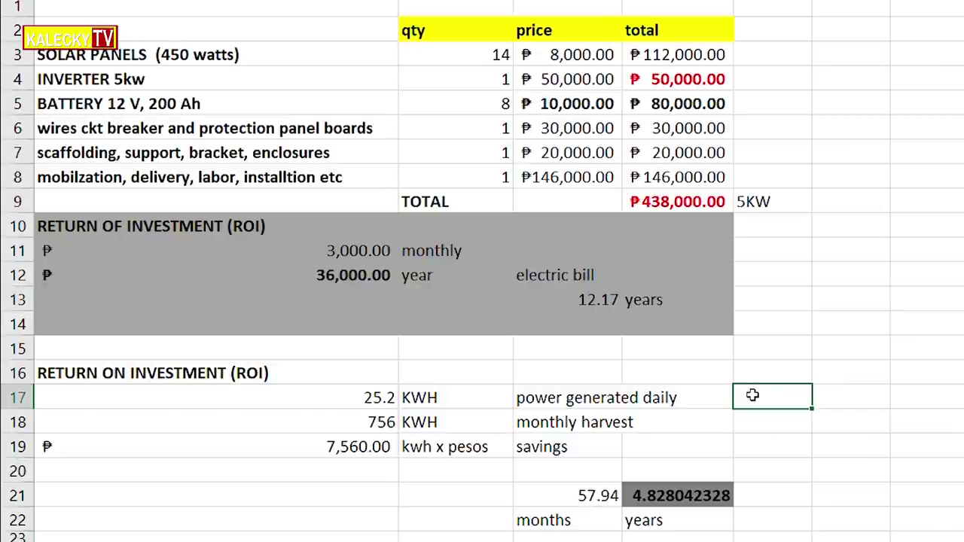
click(384, 390)
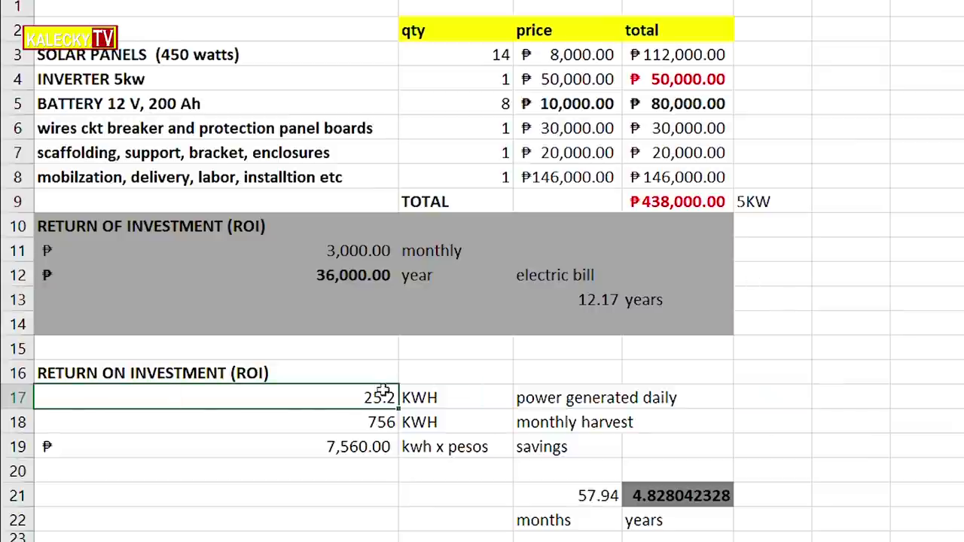
Set the daily power generated in A17 to 20 kWh and check the payback years in D21
text(20)
key(Return)
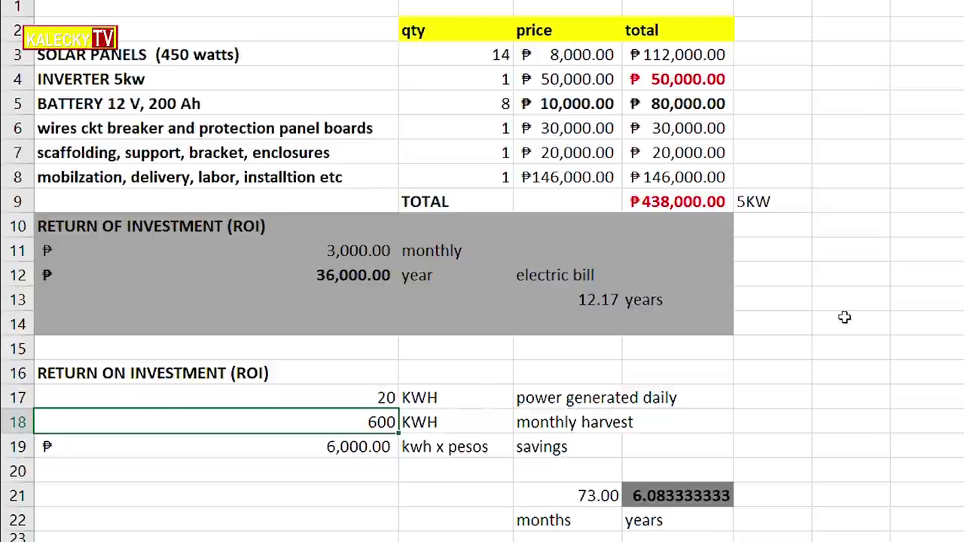
click(677, 495)
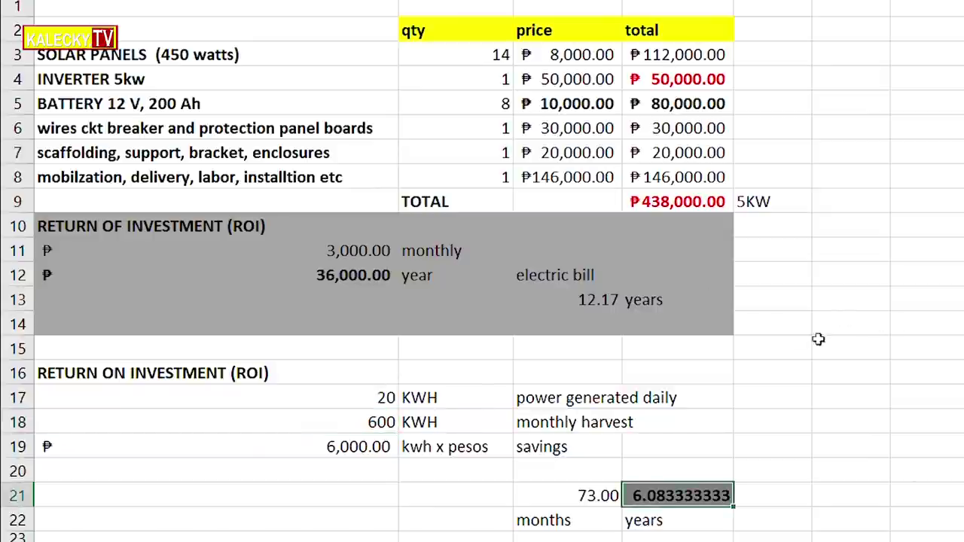
drag(595, 399, 509, 397)
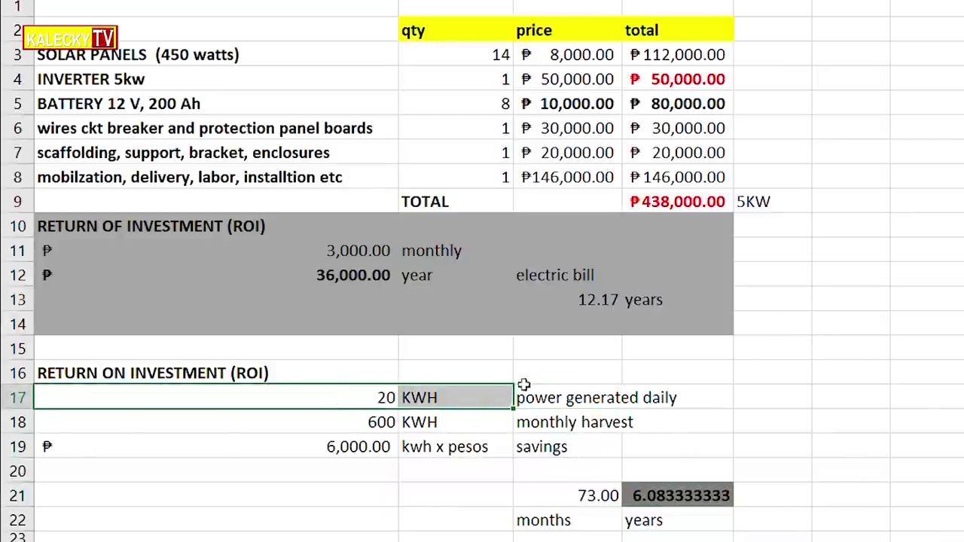
click(810, 330)
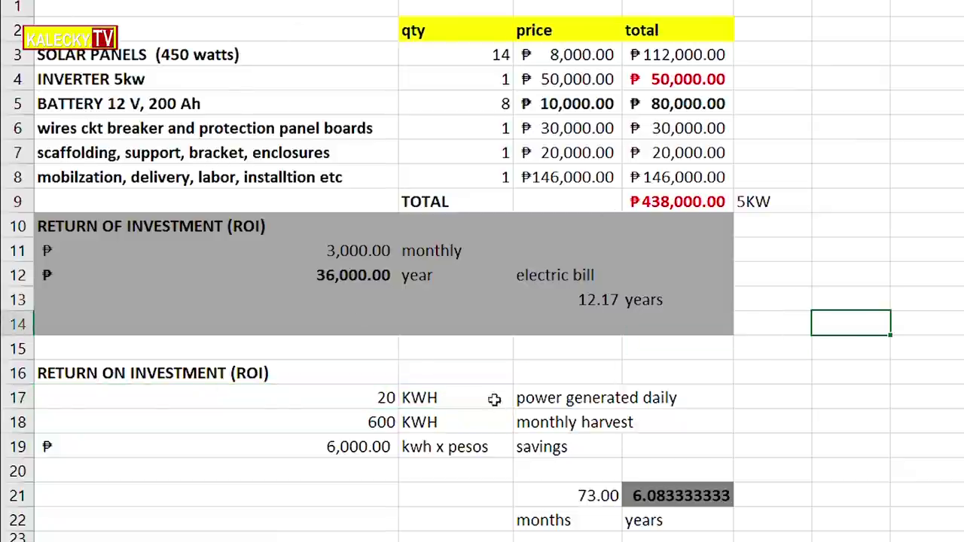
click(558, 405)
click(293, 418)
click(326, 403)
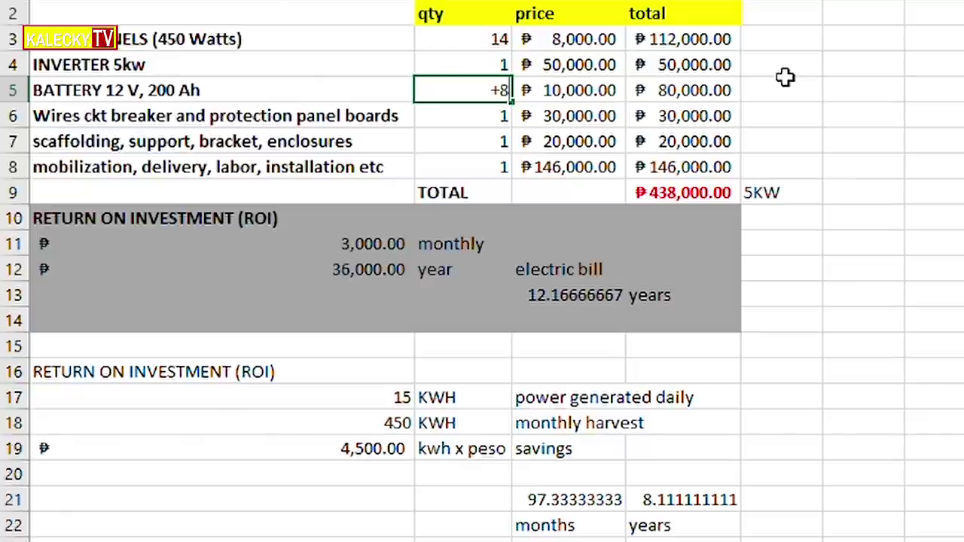
Complete the battery quantity in B5 as three times 8, giving 24 batteries
text(3)
key(Return)
key(Right)
key(Right)
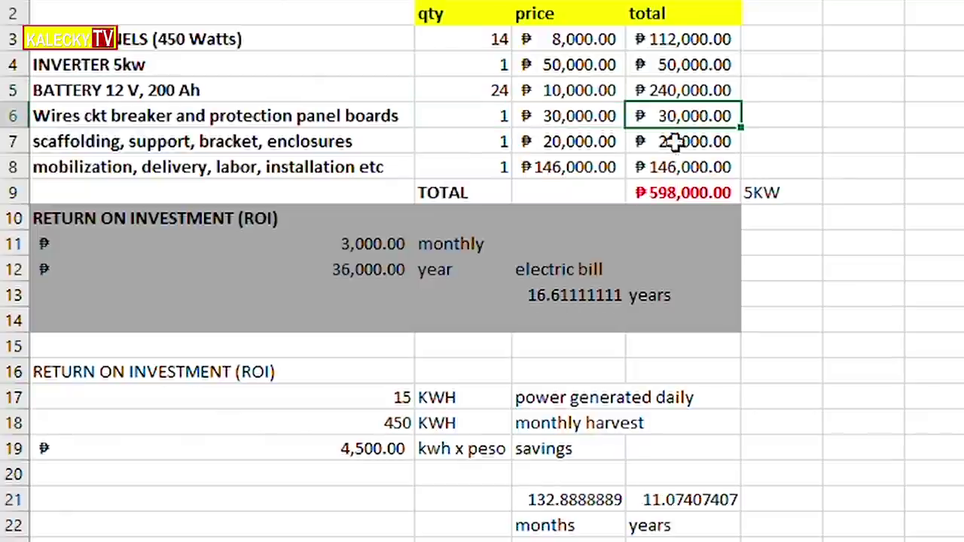
Examine the payback years in D21 for the 24-battery setup
click(703, 504)
drag(671, 529, 175, 4)
click(934, 537)
click(735, 506)
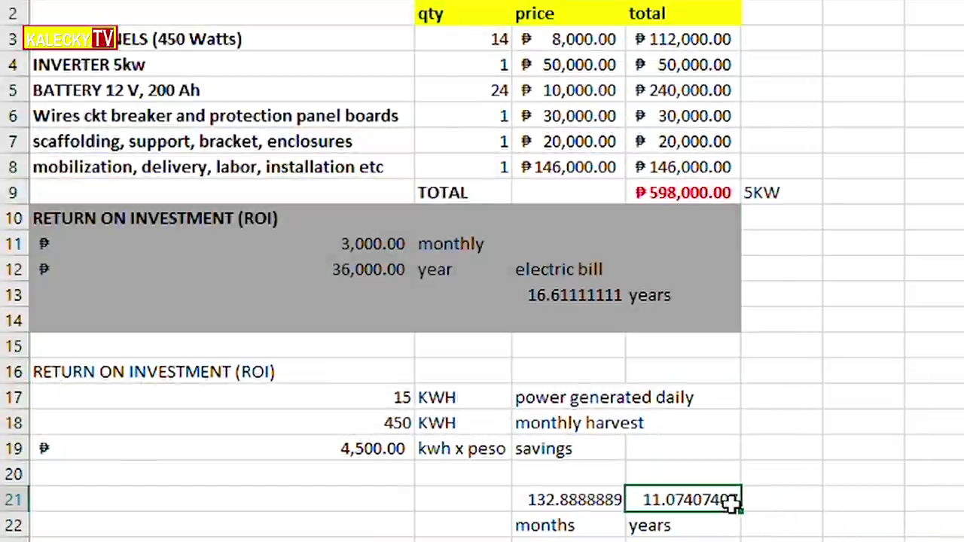
click(732, 534)
drag(729, 539, 91, 6)
click(756, 389)
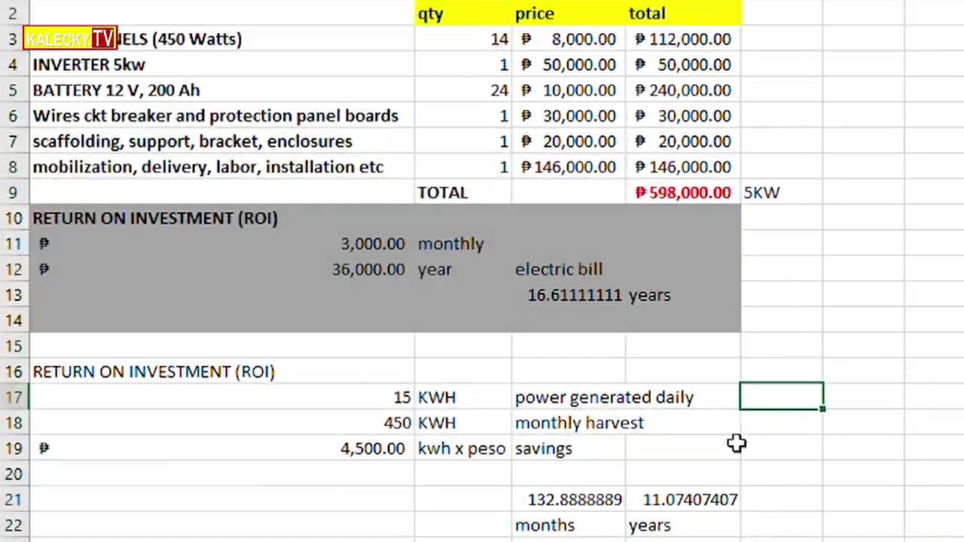
Make the price and total of the mobilization, delivery and labor row, C8:D8, bold
drag(562, 174, 695, 178)
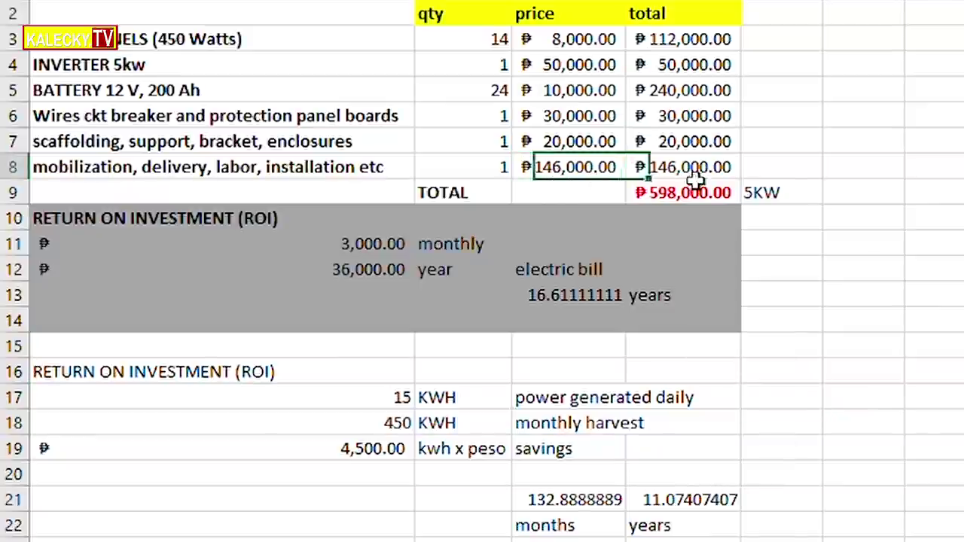
key(ctrl+b)
click(954, 194)
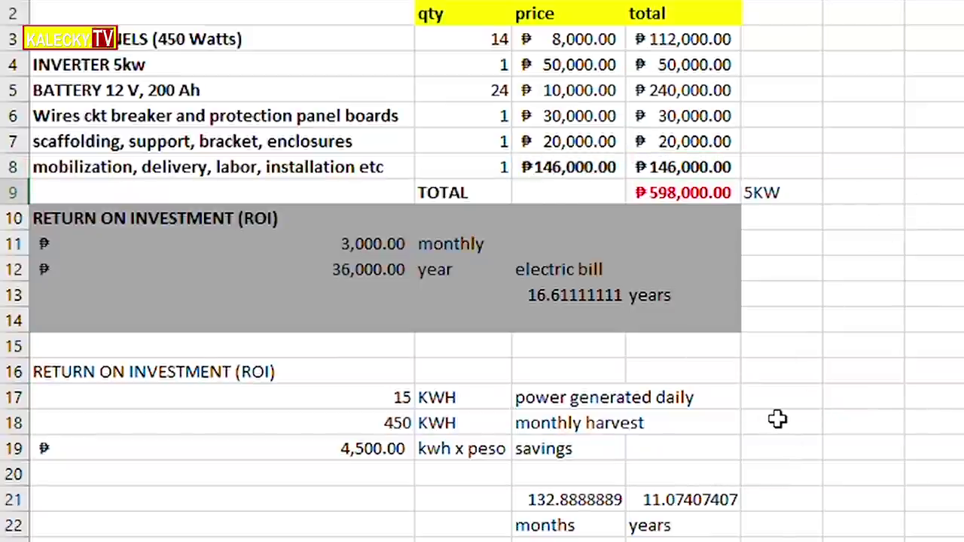
Fill the battery row's quantity, price and total cells, B5:D5, with yellow
drag(495, 92, 666, 90)
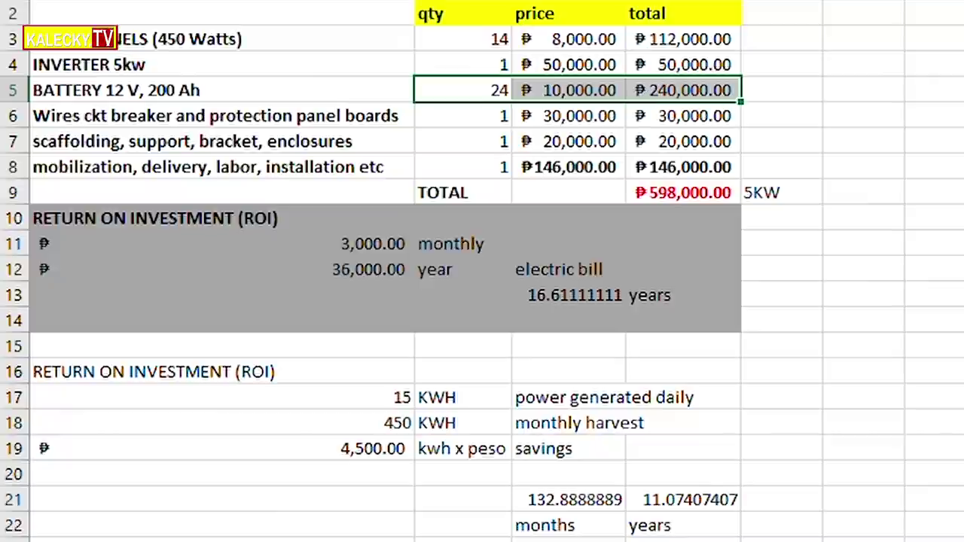
click(265, 44)
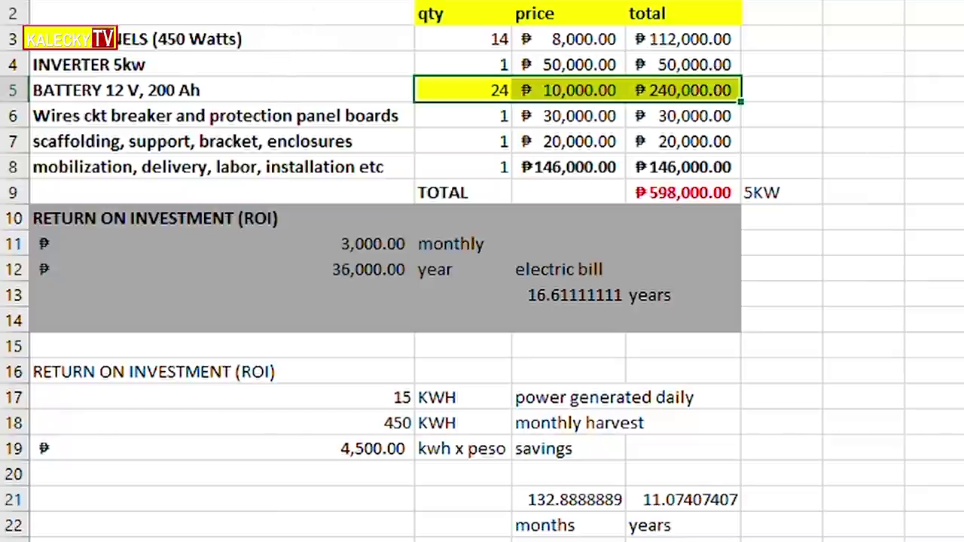
click(934, 192)
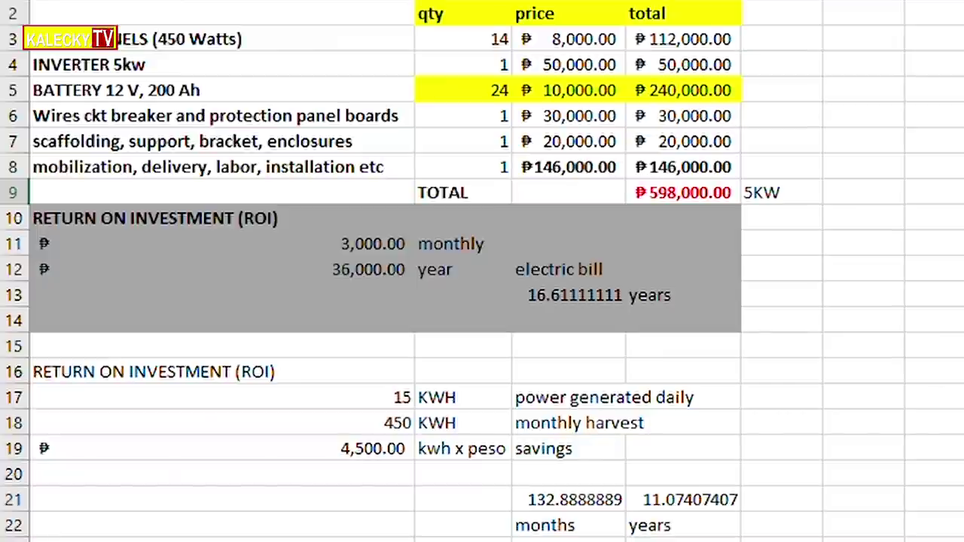